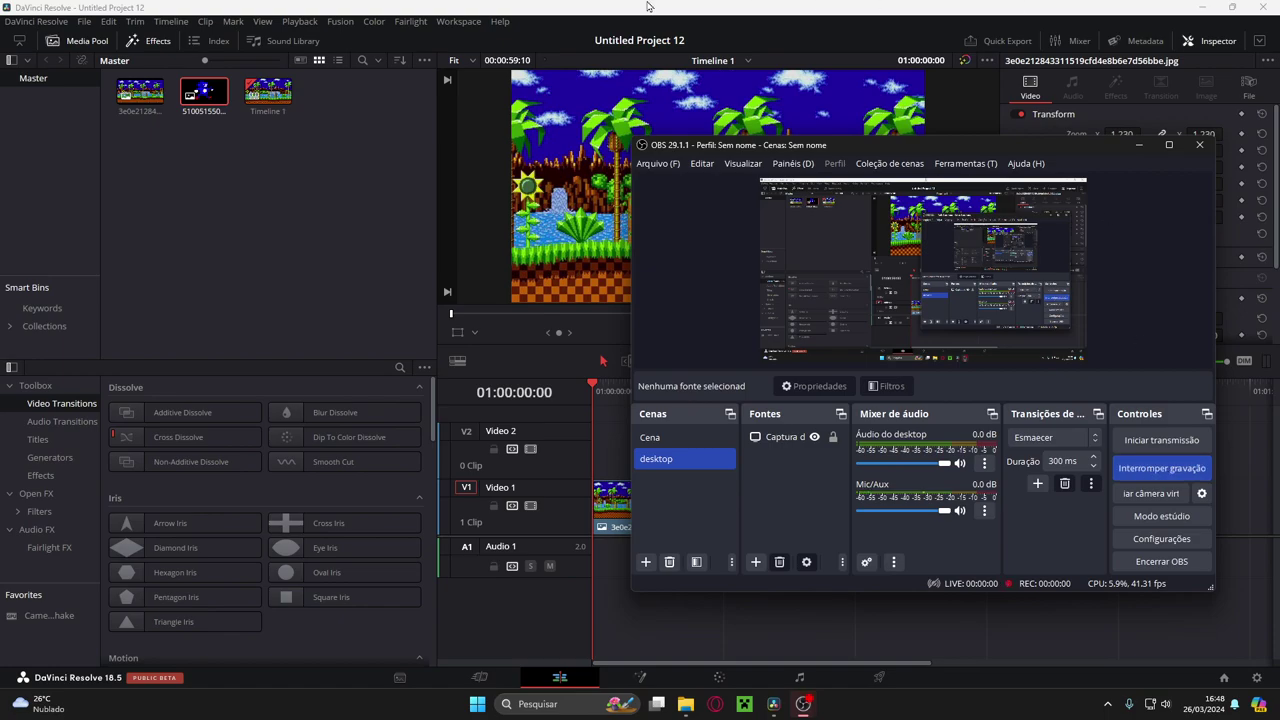
# Drop the 5100515501.png Sonic drawing onto Video 2 above the Green Hill clip
pyautogui.click(650, 8)
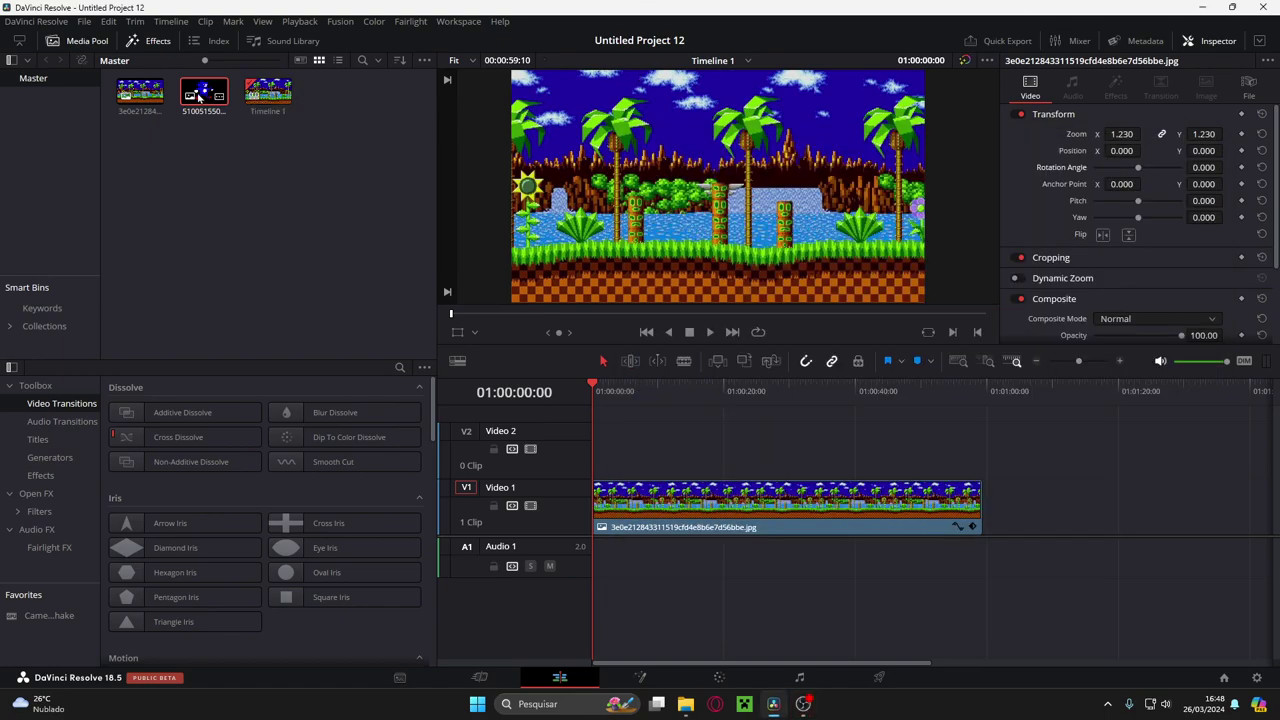
pyautogui.moveTo(204, 92); pyautogui.dragTo(610, 371)
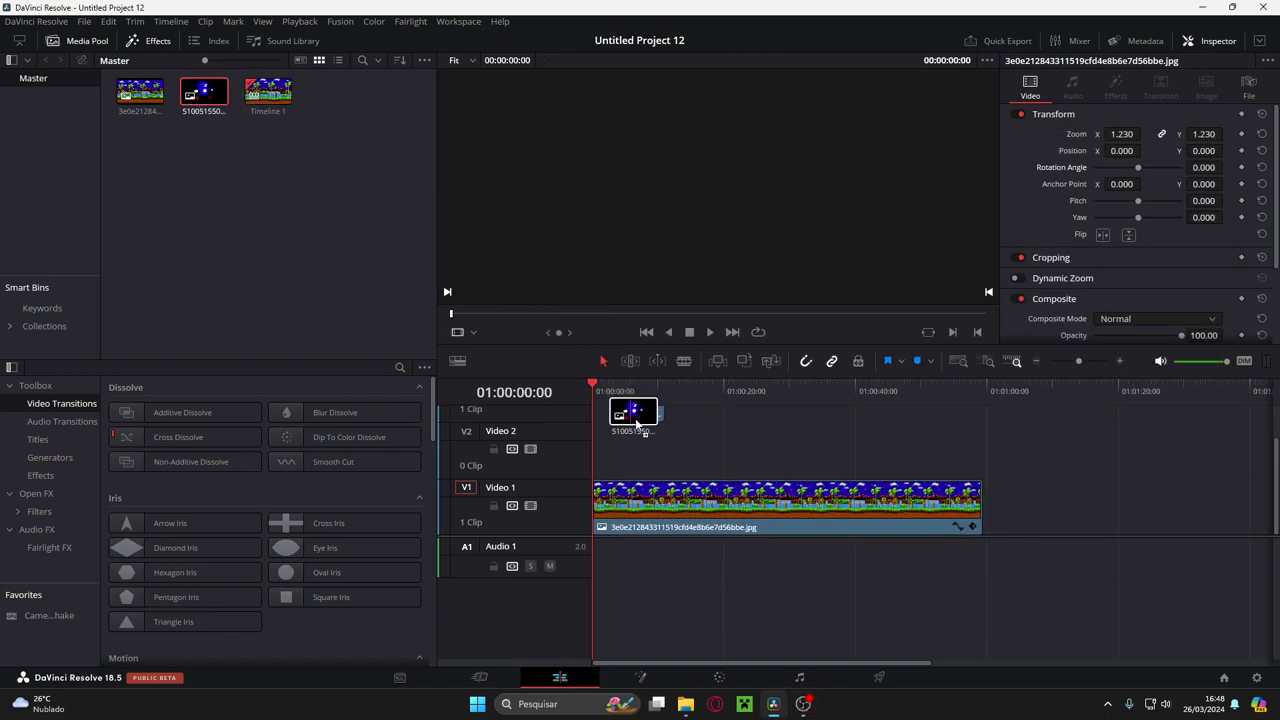
pyautogui.moveTo(610, 371)
pyautogui.mouseDown()
pyautogui.moveTo(600, 447)
pyautogui.moveTo(849, 445)
pyautogui.mouseUp()
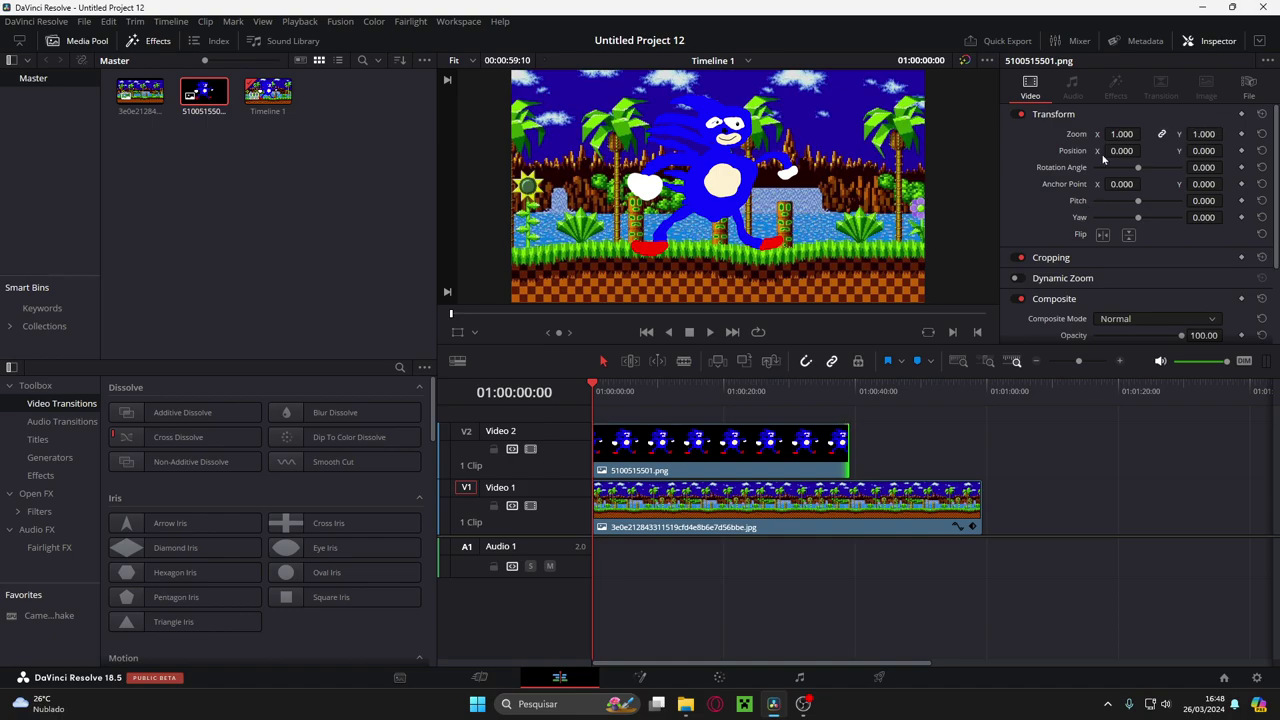
# Set Sonic to zoom 1.220, position -55/49, rotation 13.740, and keyframe the starting zoom
pyautogui.moveTo(1122, 133)
pyautogui.mouseDown()
pyautogui.moveTo(1140, 133)
pyautogui.moveTo(1143, 150)
pyautogui.moveTo(1100, 150)
pyautogui.mouseUp()
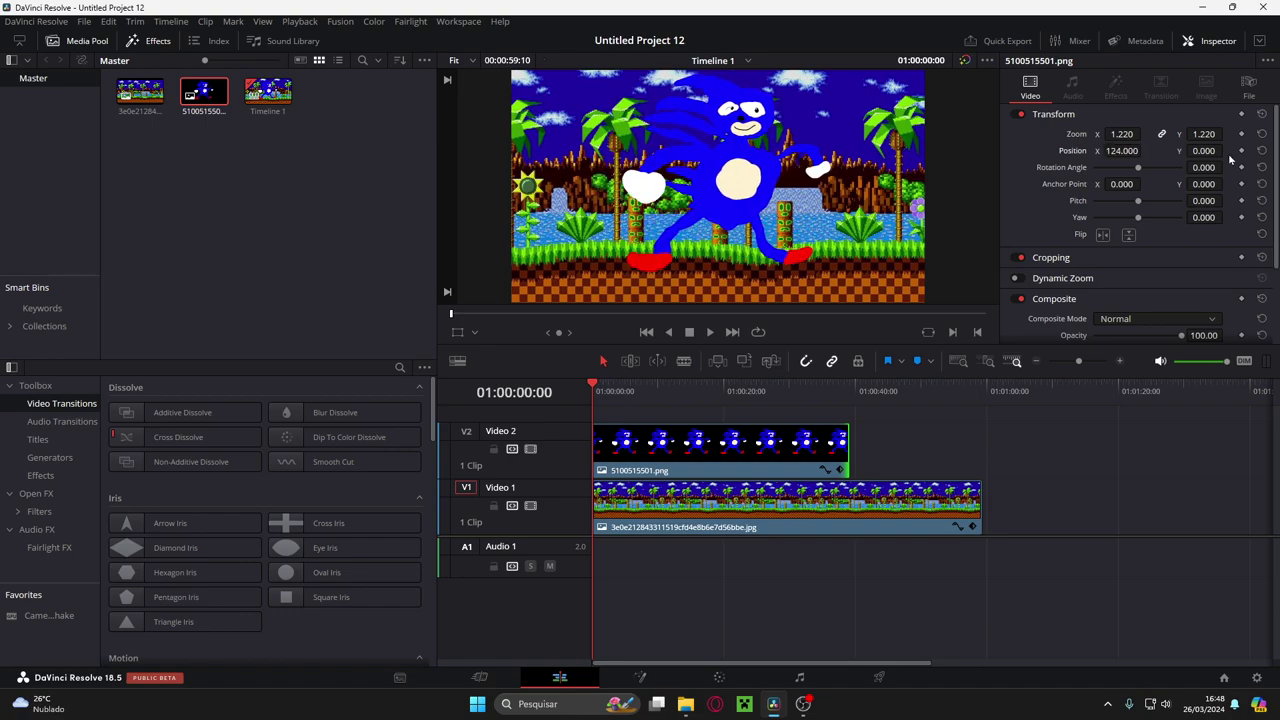
pyautogui.moveTo(1204, 150); pyautogui.dragTo(1216, 150)
pyautogui.moveTo(1138, 167)
pyautogui.mouseDown()
pyautogui.moveTo(1128, 172)
pyautogui.moveTo(1140, 172)
pyautogui.mouseUp()
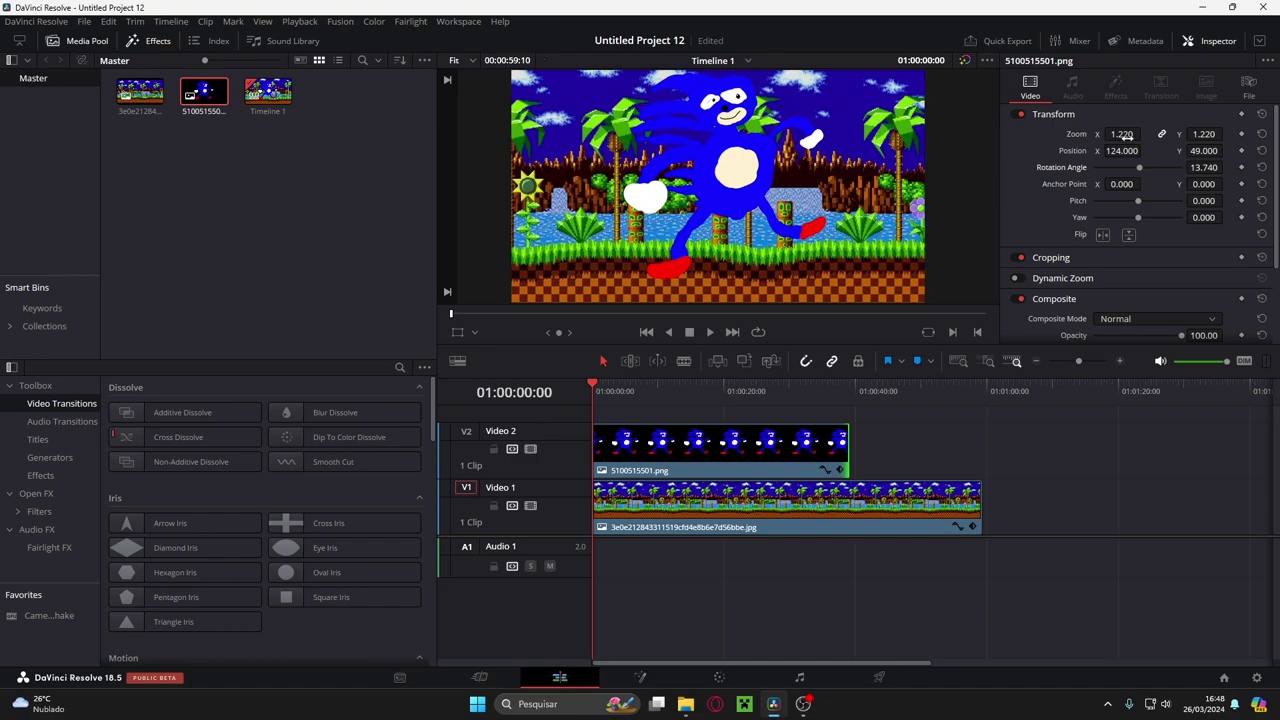
pyautogui.moveTo(1124, 150); pyautogui.dragTo(1080, 150)
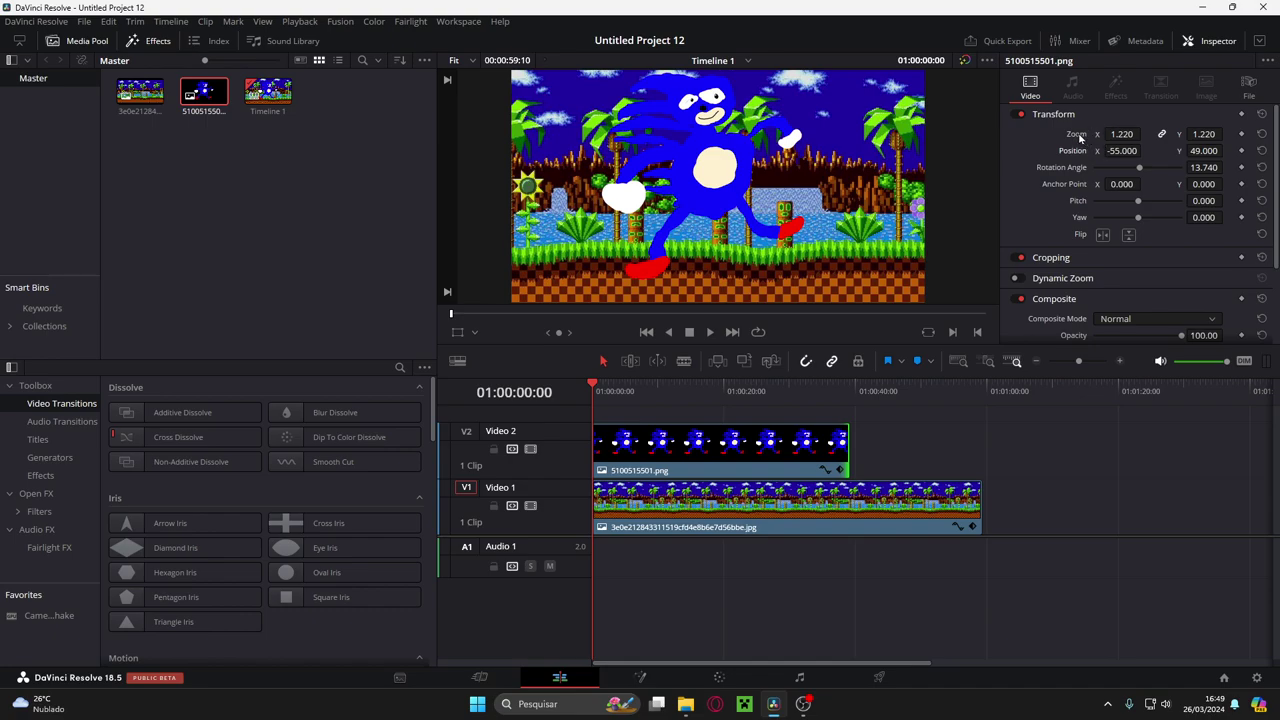
pyautogui.click(1242, 134)
# Raise Sonic's zoom to 5.080 at about eleven seconds into the timeline
pyautogui.click(708, 333)
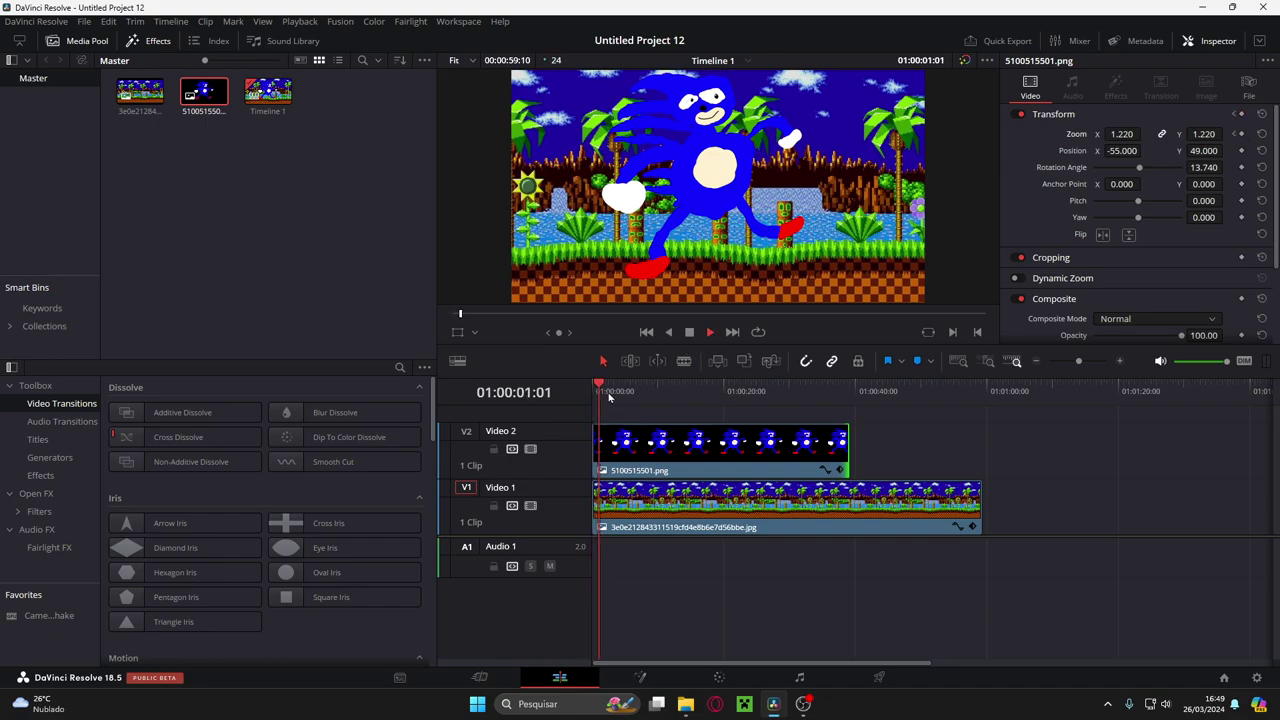
pyautogui.moveTo(631, 390); pyautogui.dragTo(667, 390)
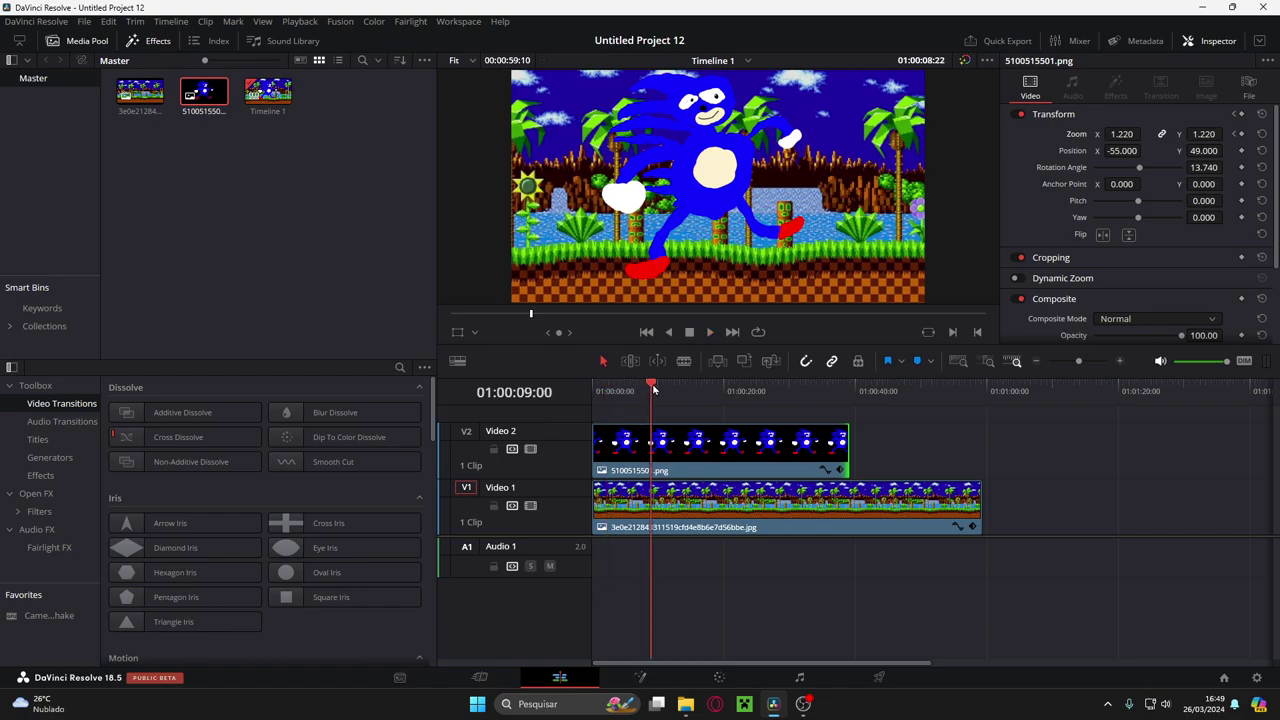
pyautogui.moveTo(1125, 133); pyautogui.dragTo(1145, 133)
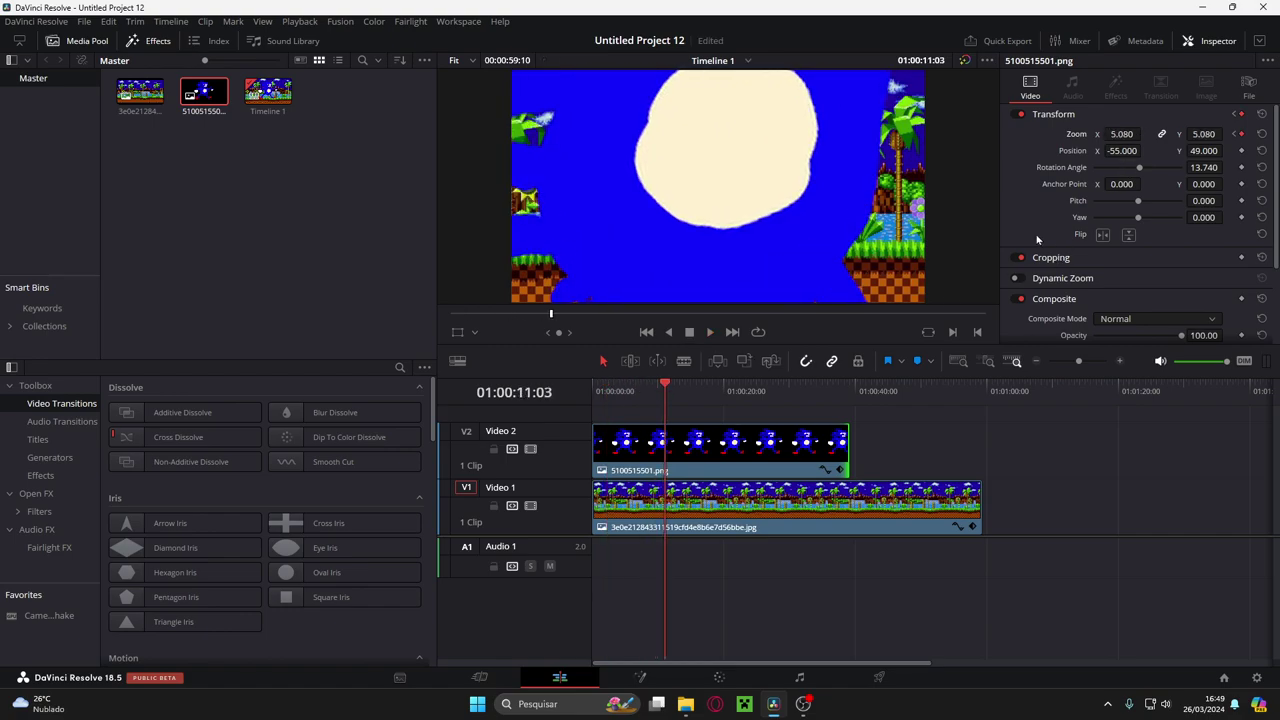
# Preview the zoom from the start, then set Sonic's starting Position X to -947
pyautogui.hotkey('ctrl', 'z')
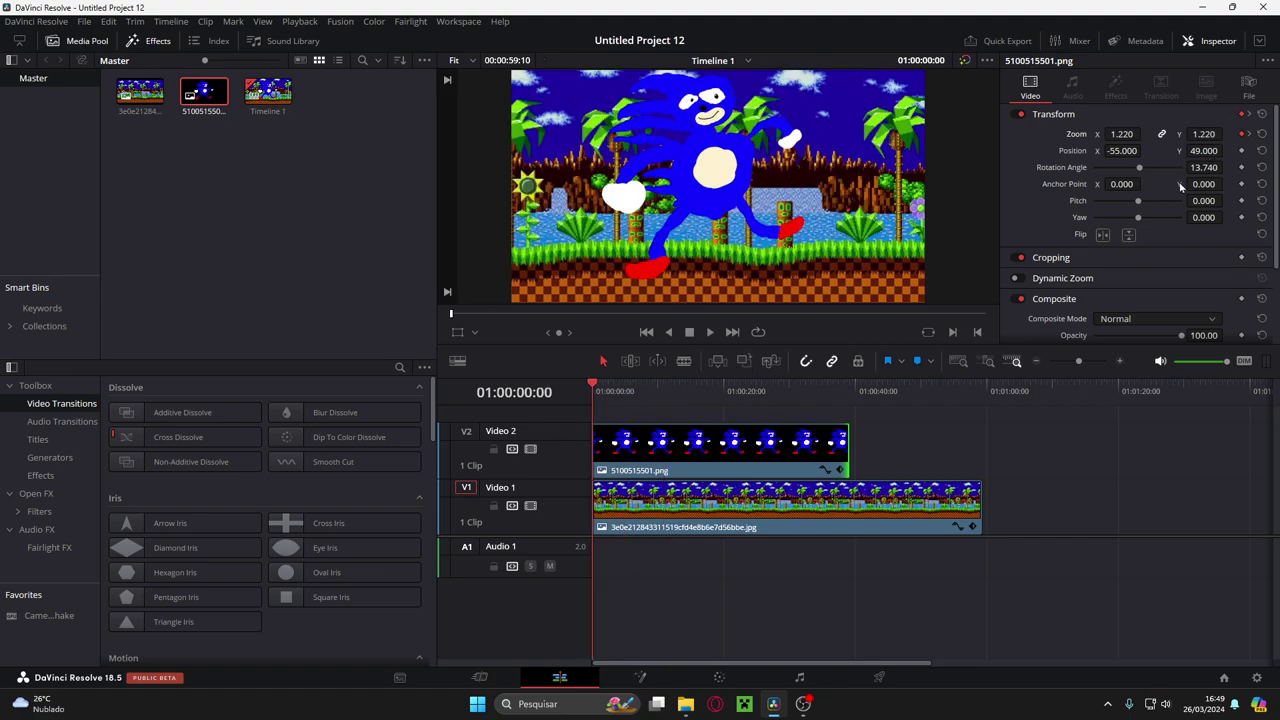
pyautogui.click(711, 336)
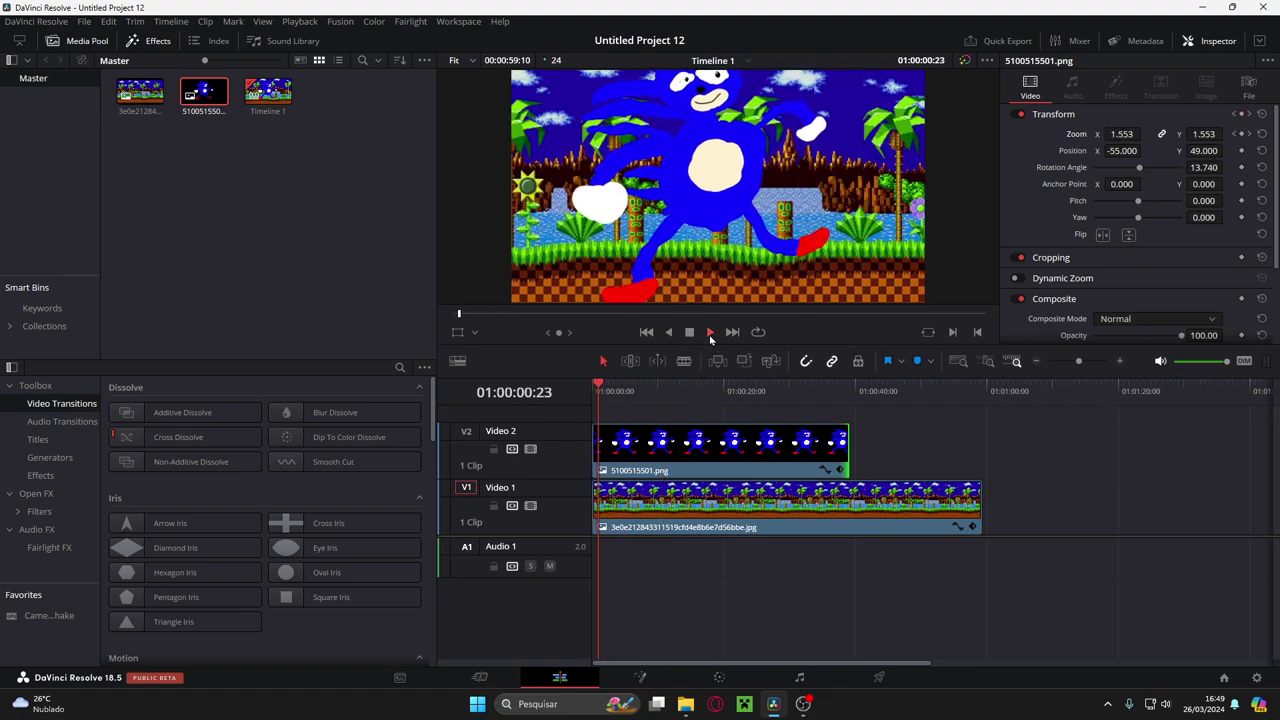
pyautogui.click(690, 335)
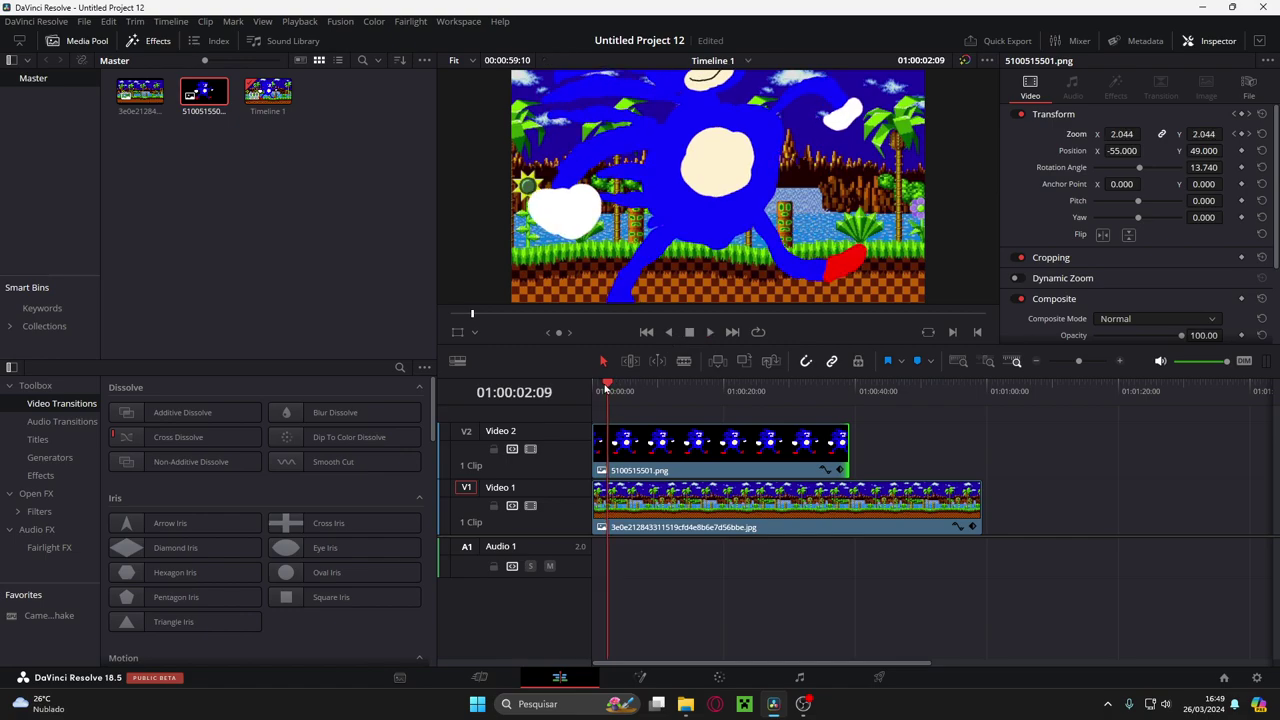
pyautogui.moveTo(605, 388); pyautogui.dragTo(592, 388)
pyautogui.moveTo(1122, 151); pyautogui.dragTo(1090, 151)
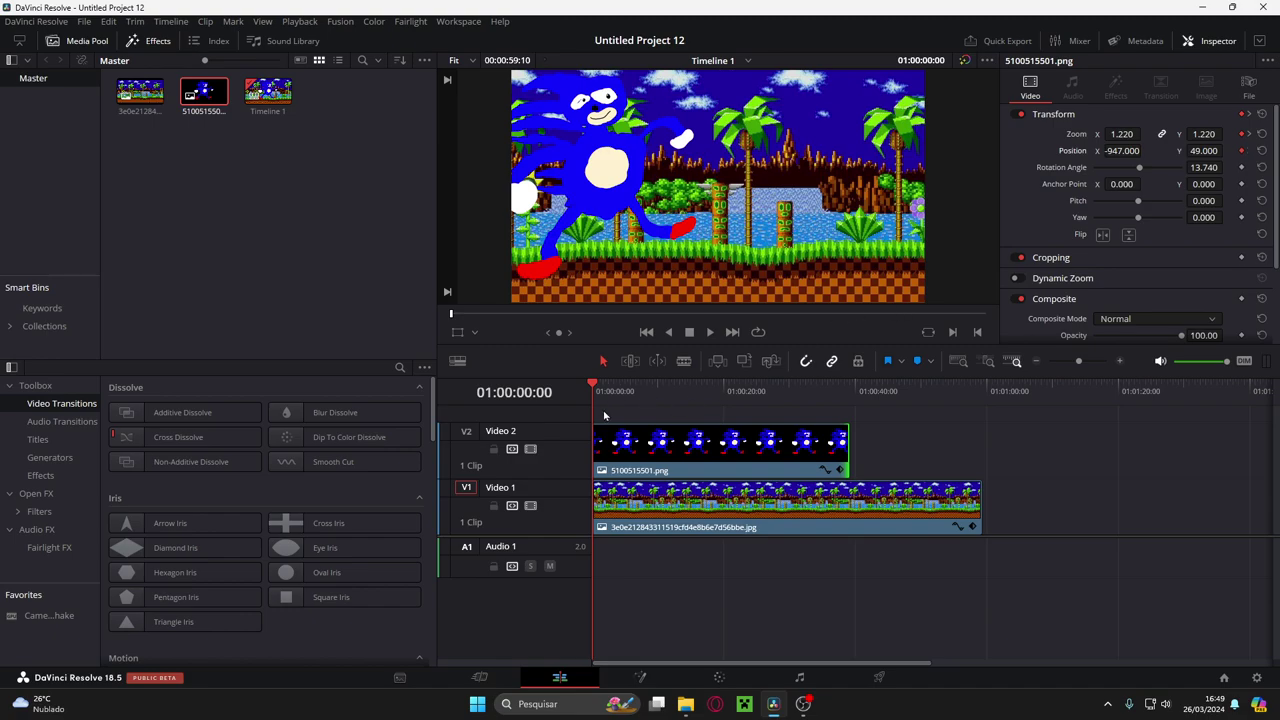
# Move Sonic to X 1235, Y -1491 at 01:00:19:01, then preview from the start
pyautogui.moveTo(598, 397); pyautogui.dragTo(717, 390)
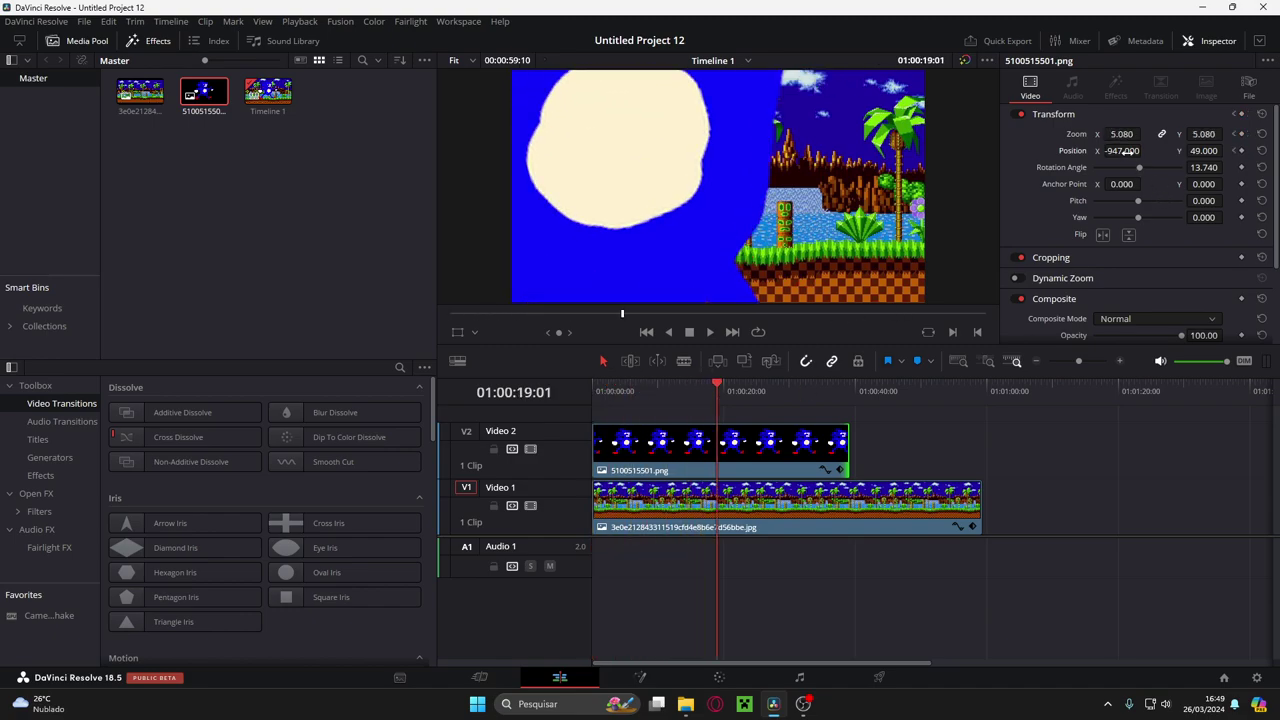
pyautogui.moveTo(1122, 150); pyautogui.dragTo(1259, 158)
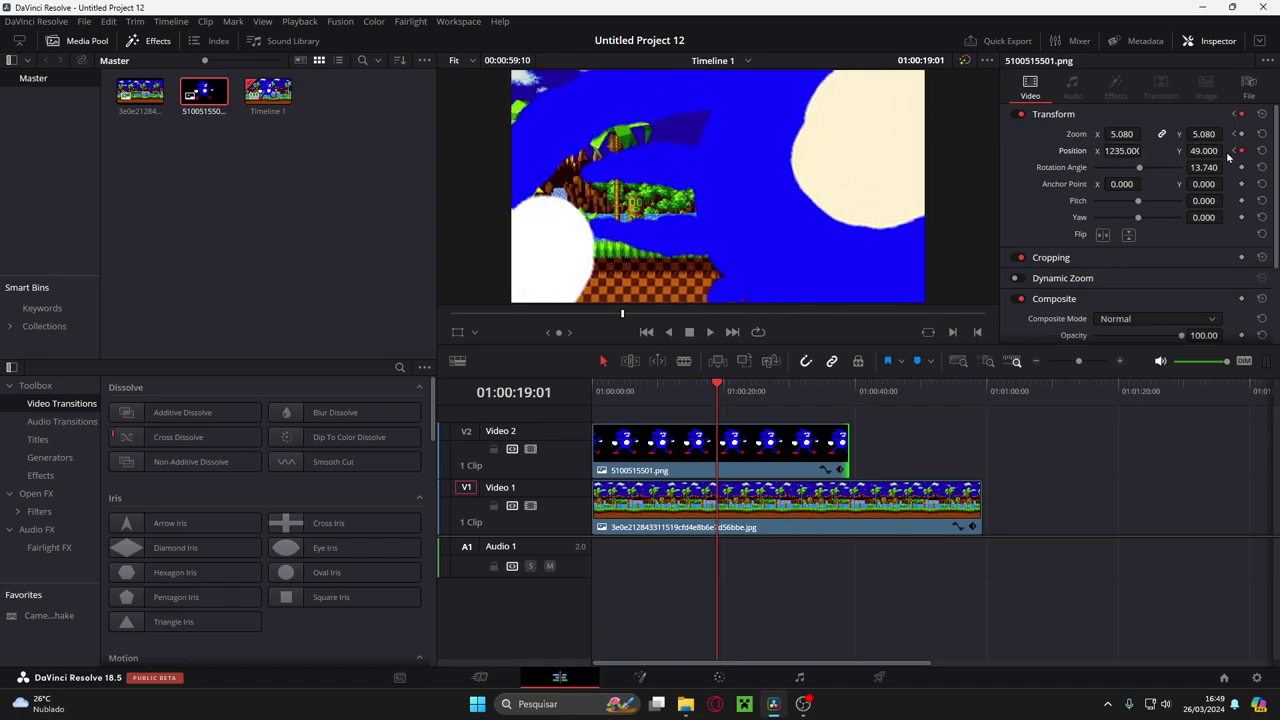
pyautogui.moveTo(1210, 150); pyautogui.dragTo(1140, 148)
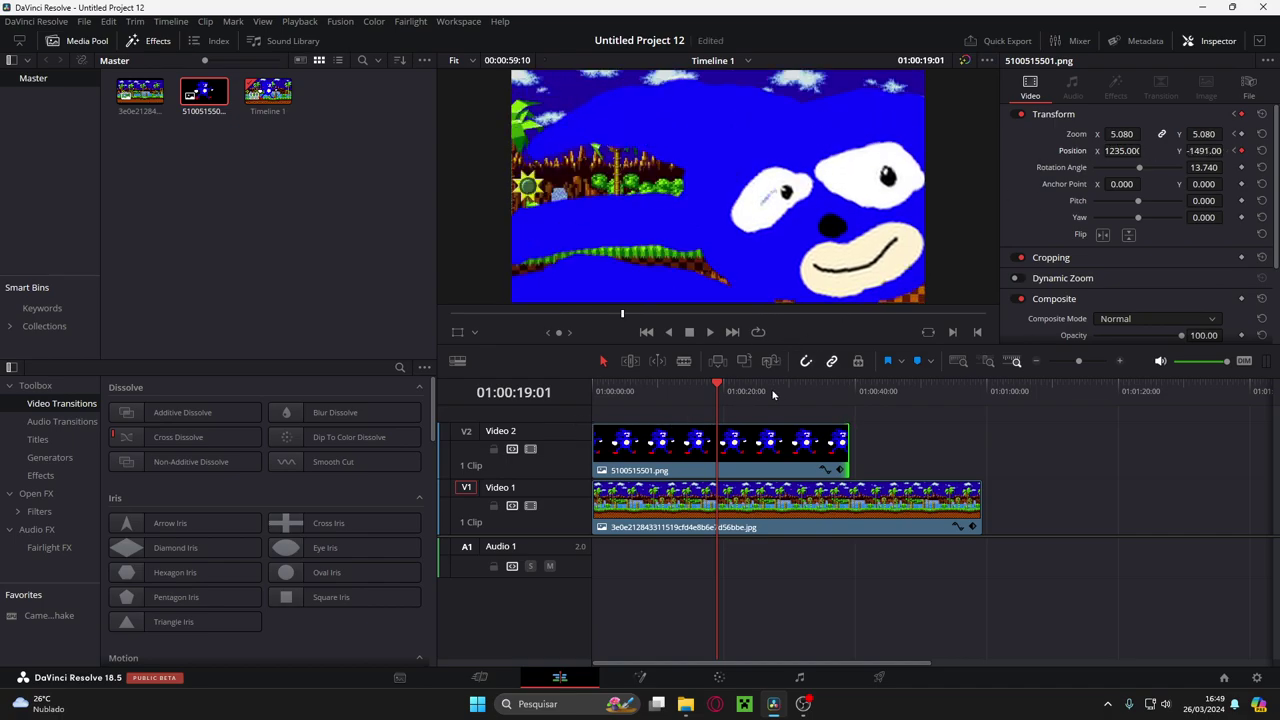
pyautogui.press('Home')
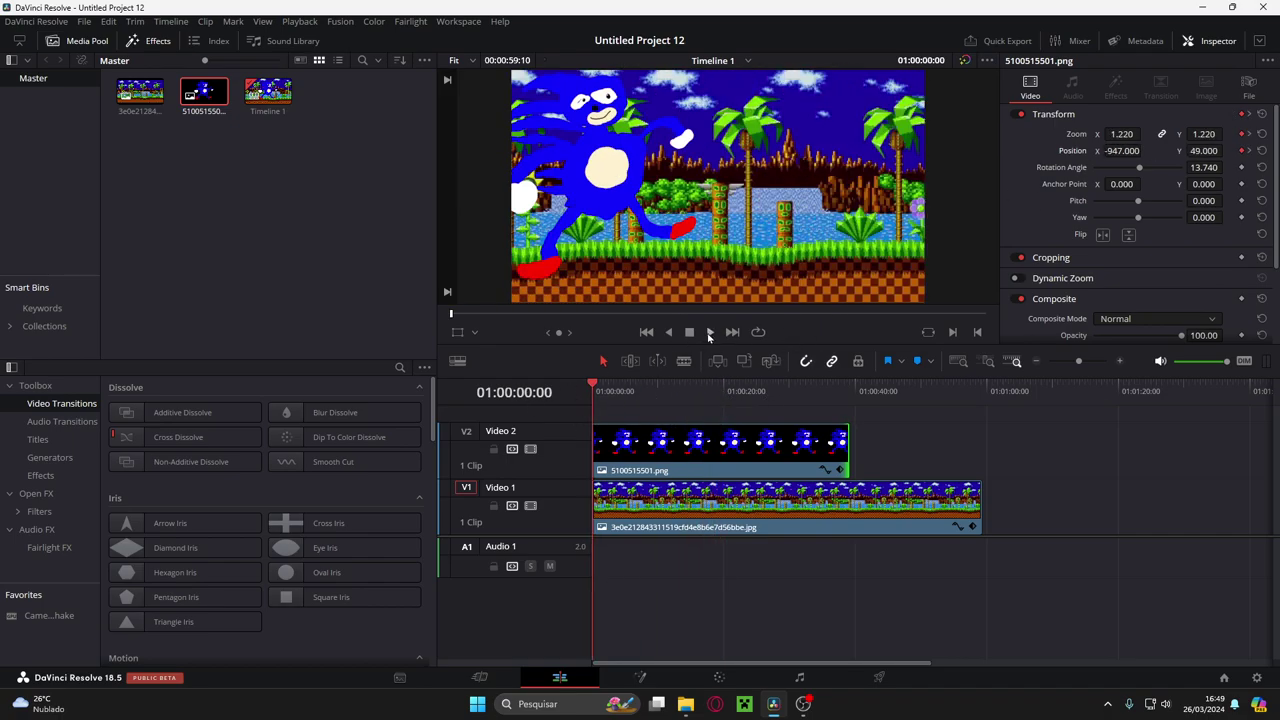
pyautogui.click(709, 334)
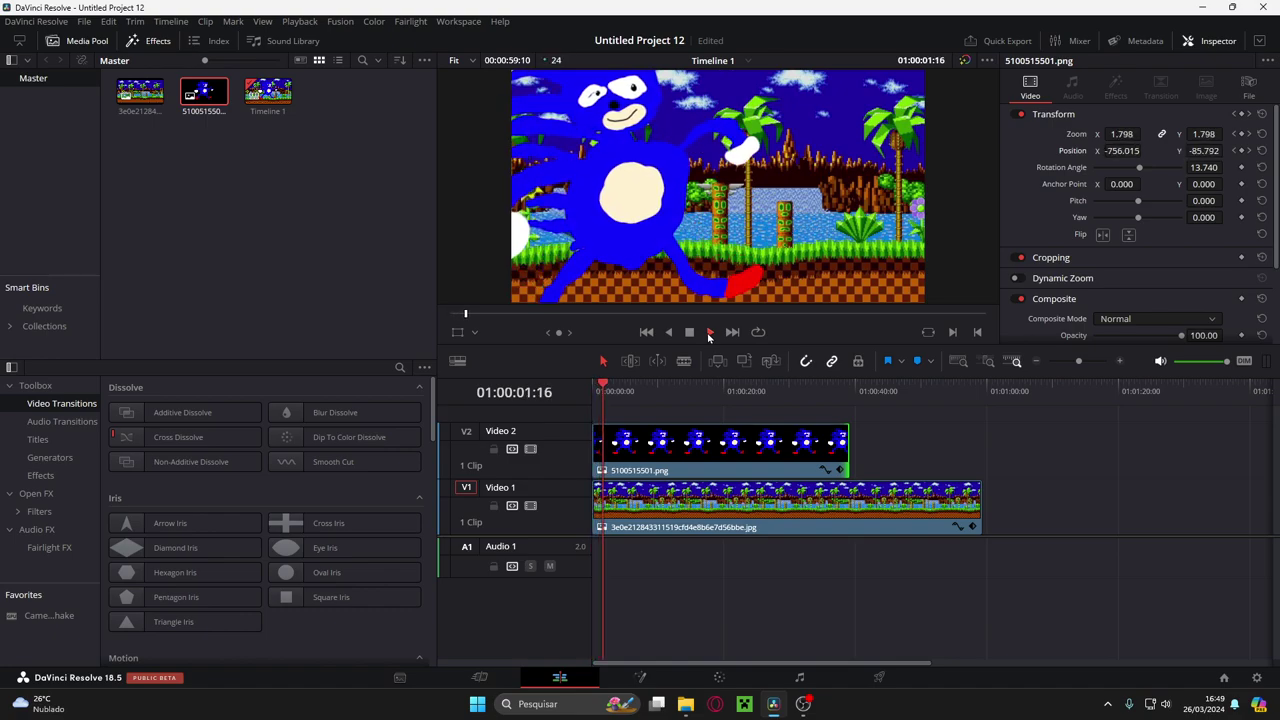
pyautogui.click(709, 334)
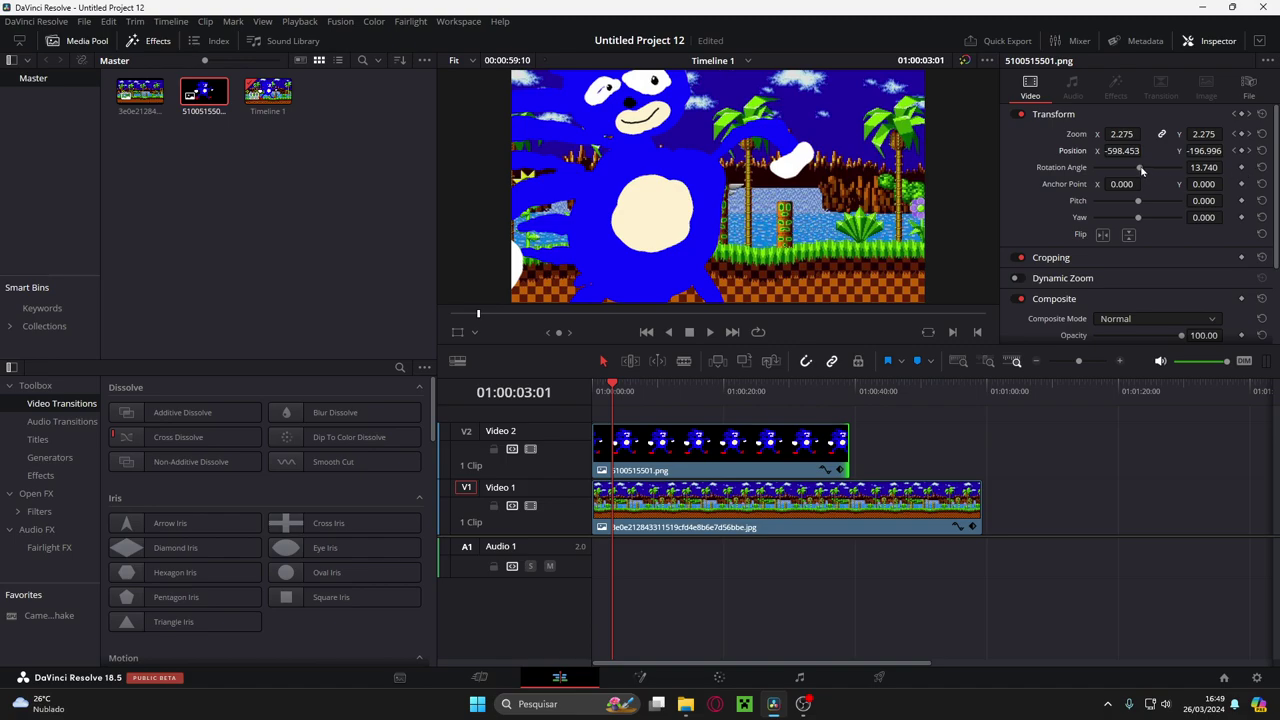
# Spin Sonic's rotation to -145.650, then further to -332.520 degrees
pyautogui.moveTo(1141, 171); pyautogui.dragTo(1121, 175)
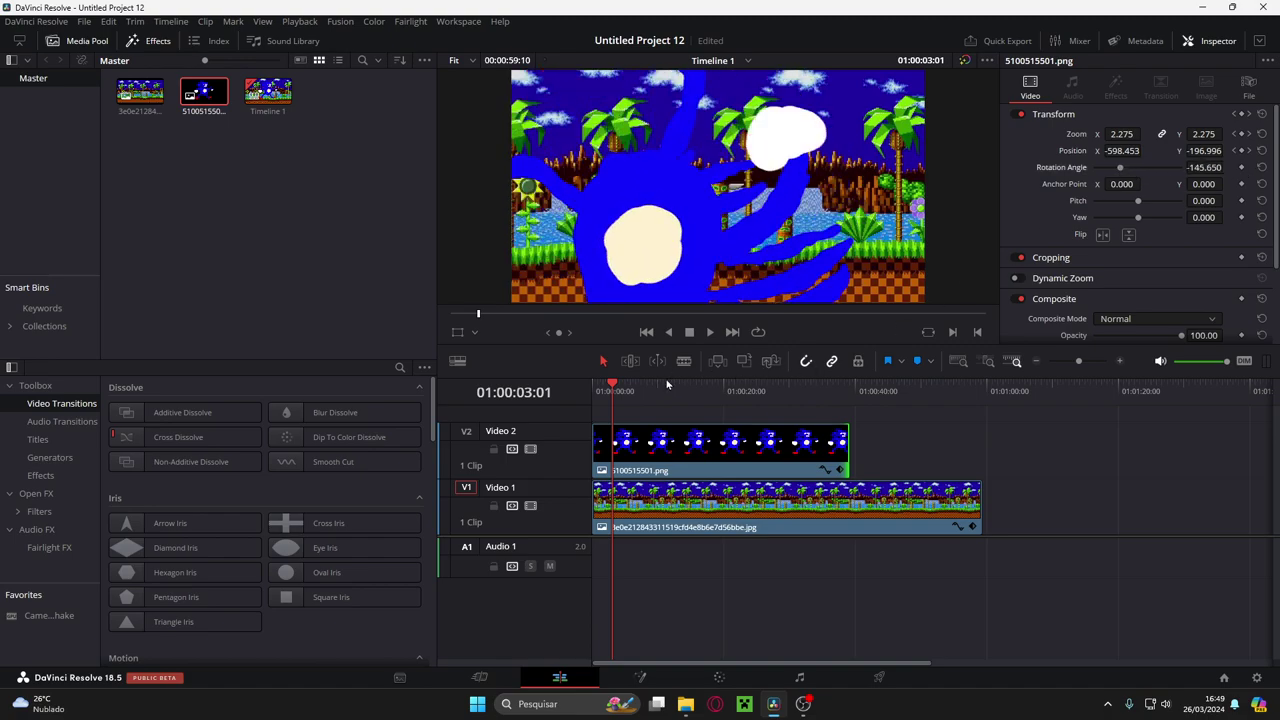
pyautogui.moveTo(634, 385); pyautogui.dragTo(682, 385)
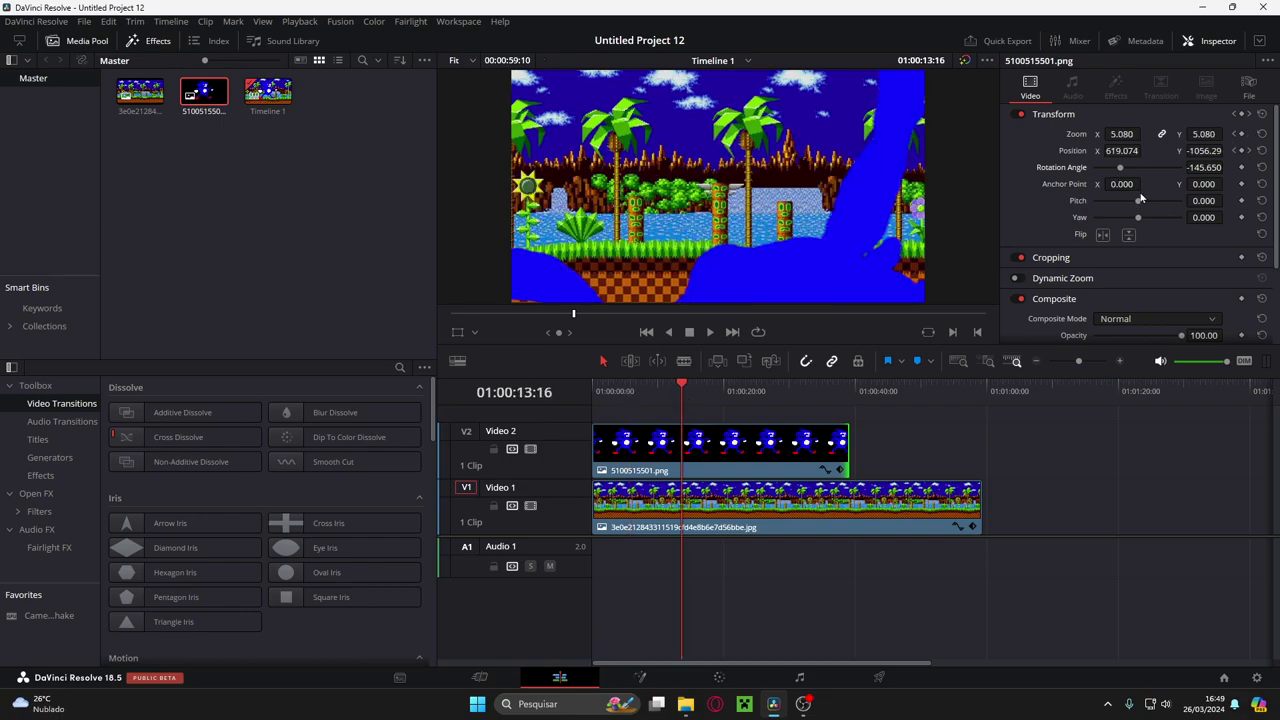
pyautogui.moveTo(1128, 173); pyautogui.dragTo(1120, 182)
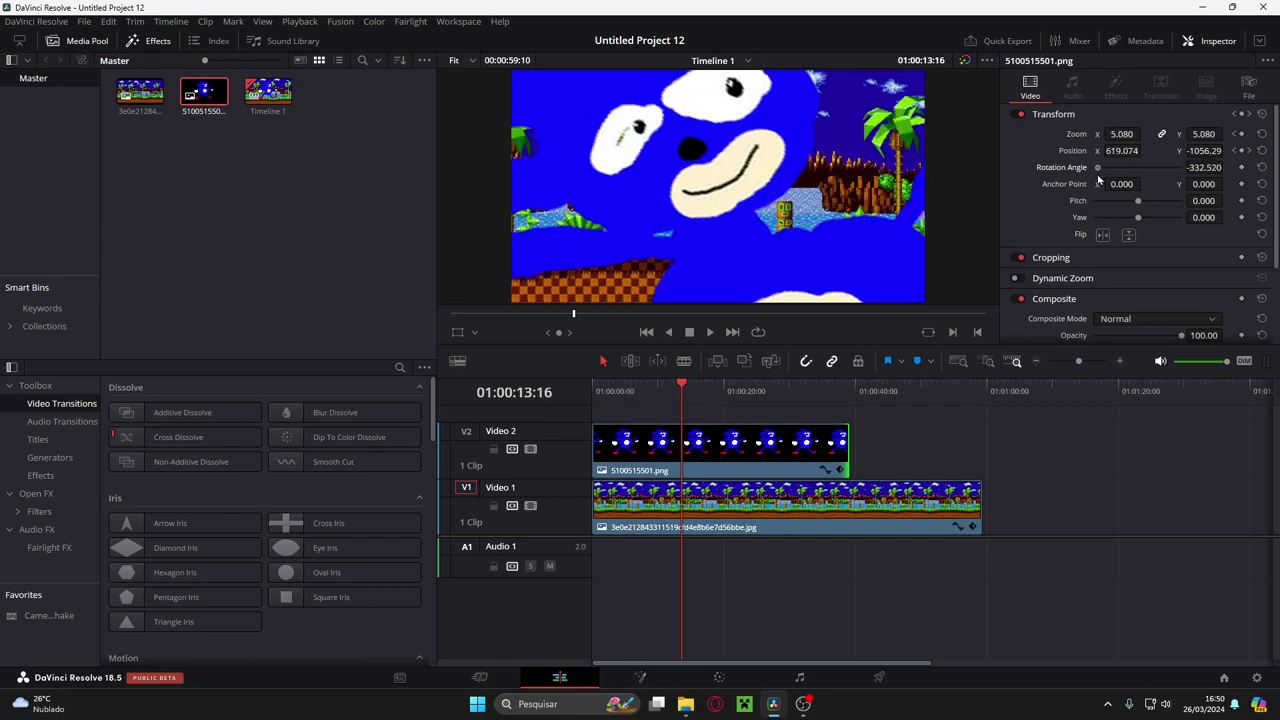
pyautogui.moveTo(699, 381); pyautogui.dragTo(657, 400)
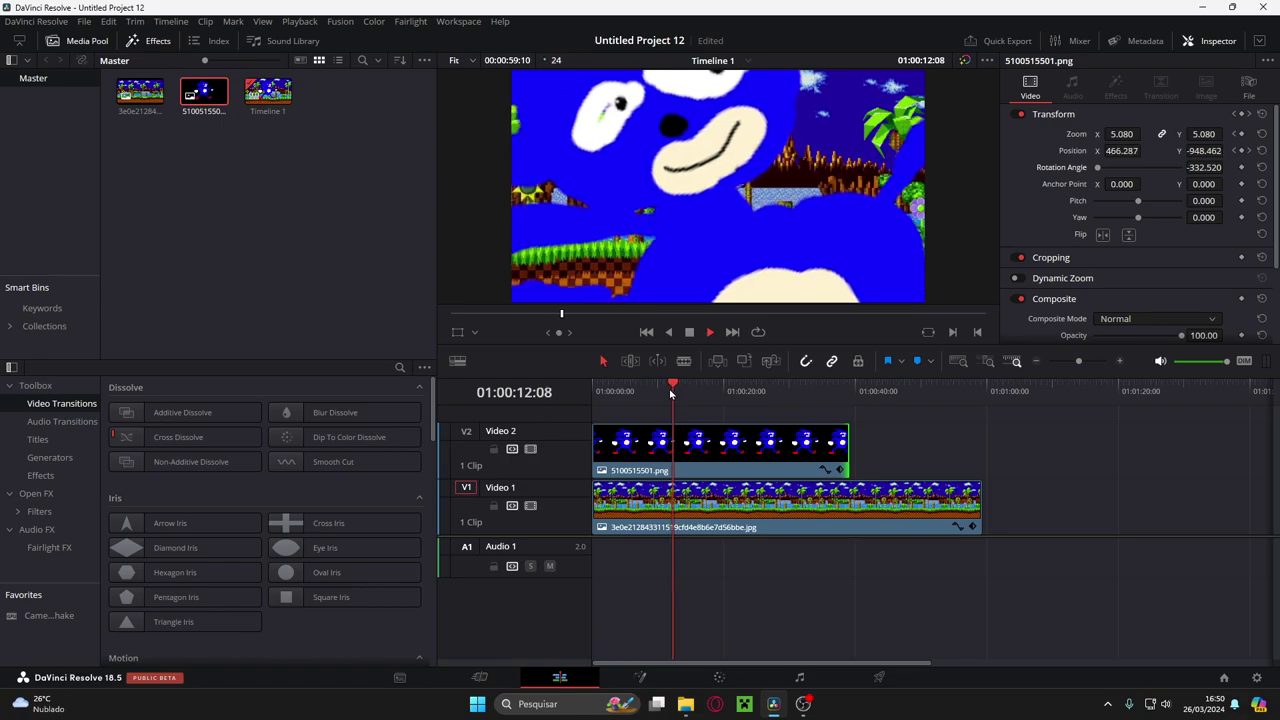
# Set Sonic's rotation to 35.730 at 01:00:14:14 and replay the animation from the start
pyautogui.press('Home')
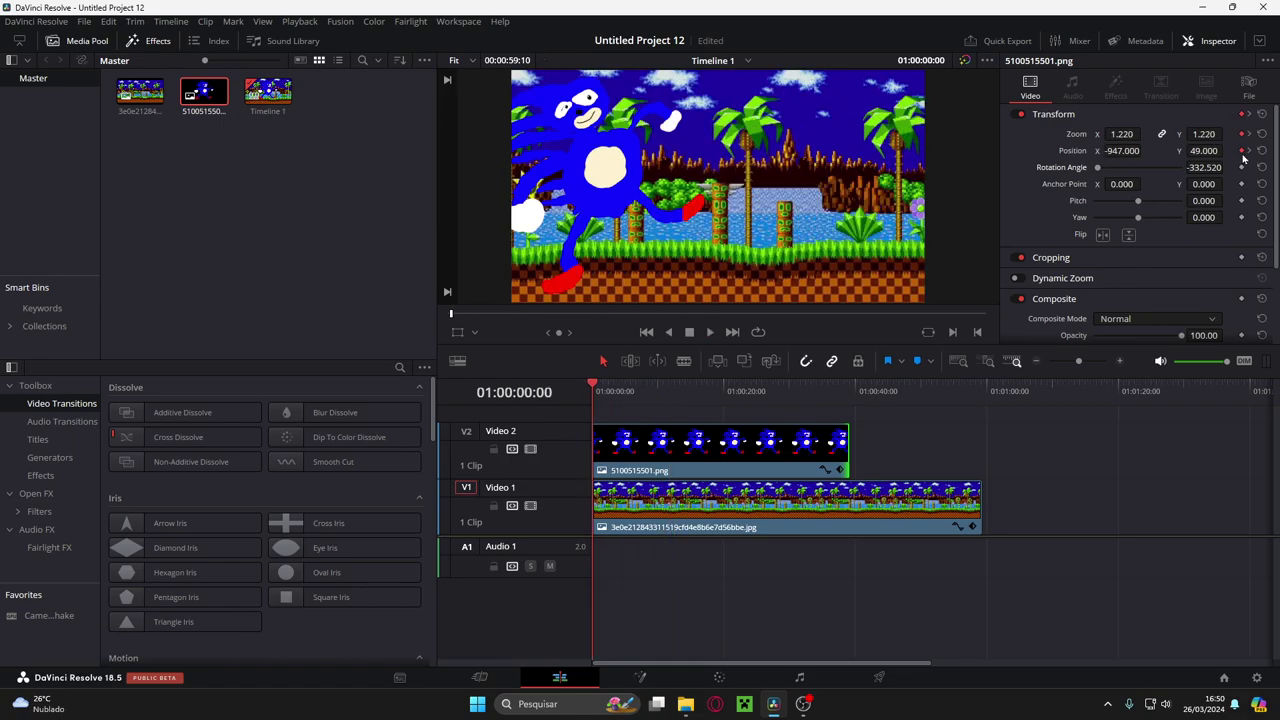
pyautogui.press('l')
pyautogui.press('l')
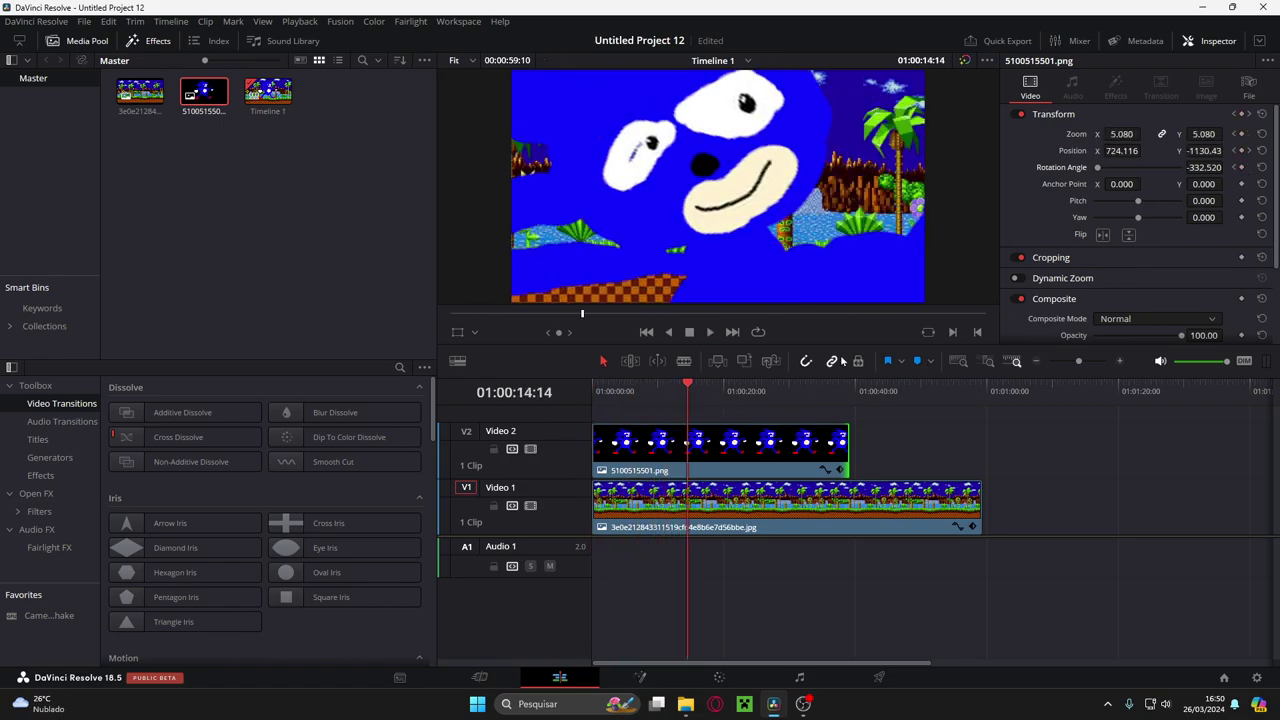
pyautogui.moveTo(1098, 167); pyautogui.dragTo(1142, 167)
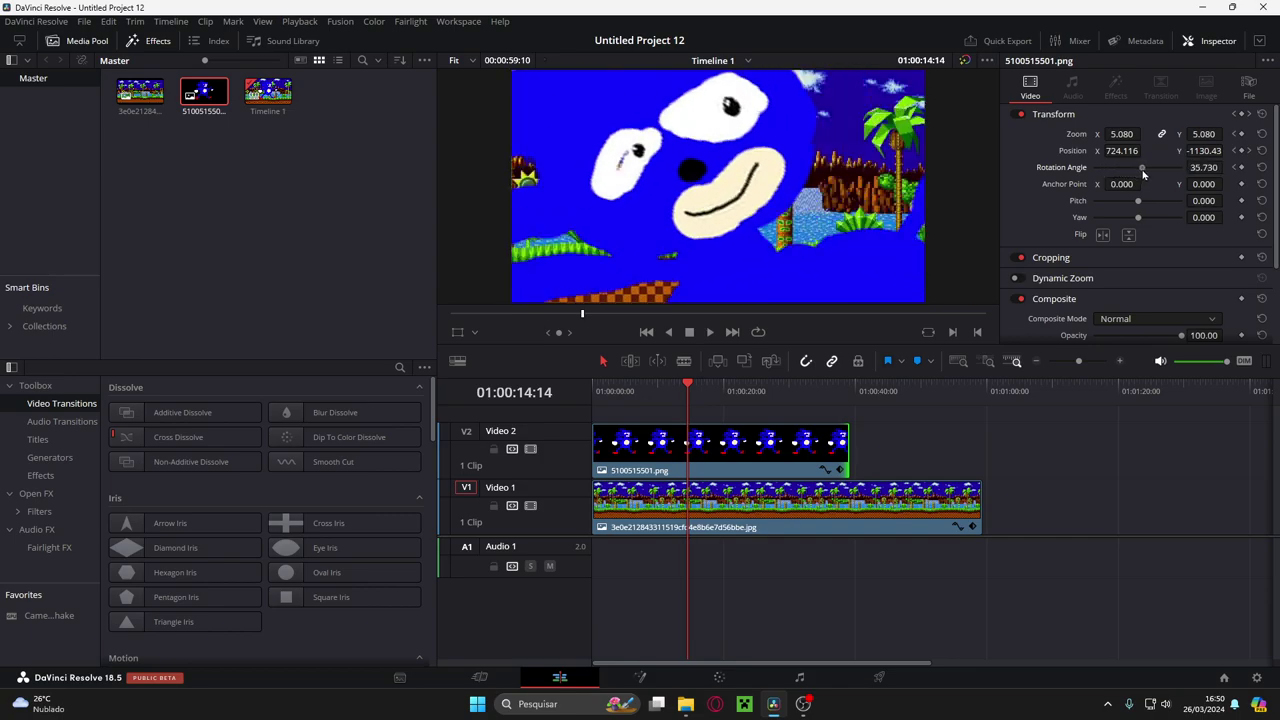
pyautogui.press('Home')
pyautogui.press('space')
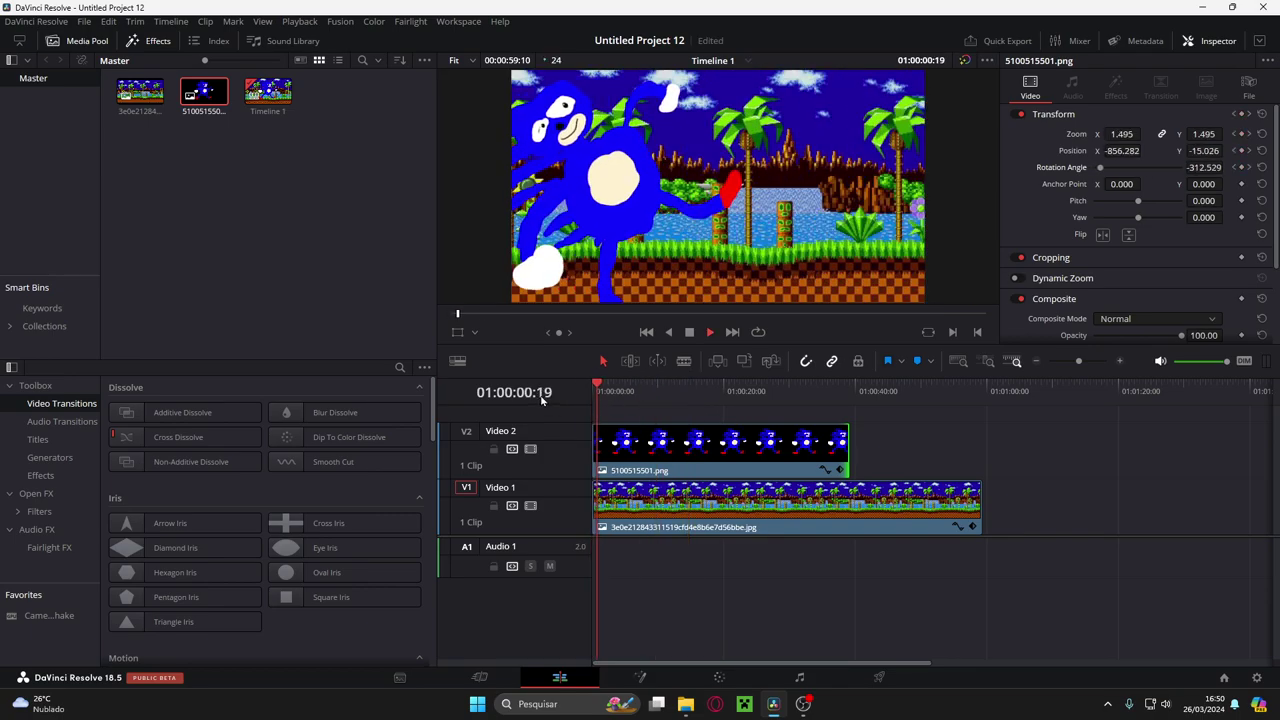
pyautogui.press('space')
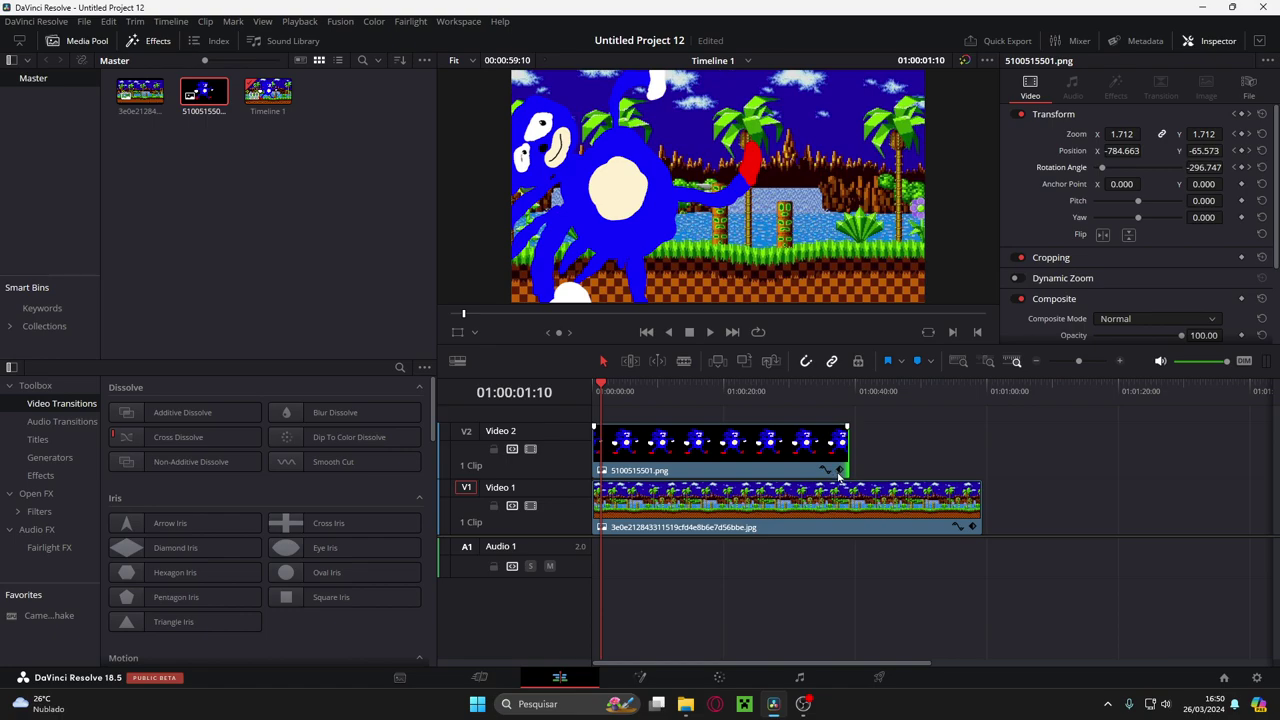
# Drag one of Sonic's transform keyframes earlier, preview the retimed zoom, and save the project
pyautogui.click(840, 471)
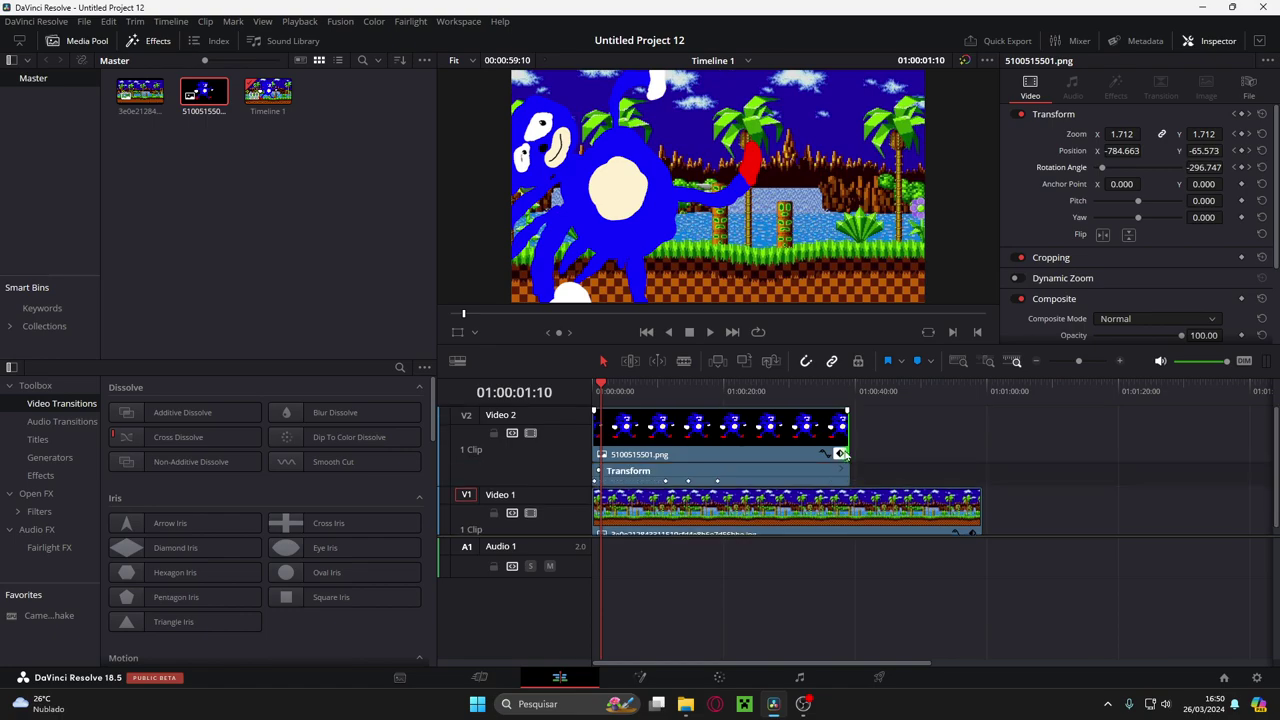
pyautogui.moveTo(667, 481); pyautogui.dragTo(622, 481)
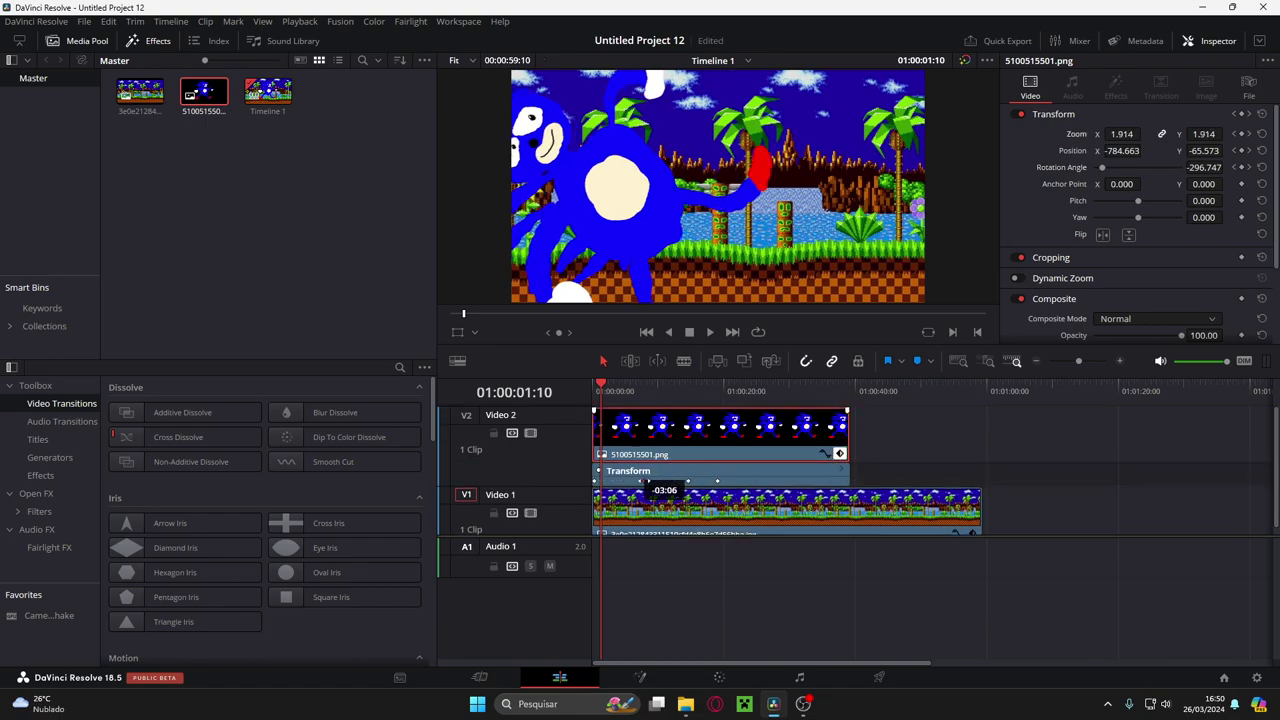
pyautogui.press('space')
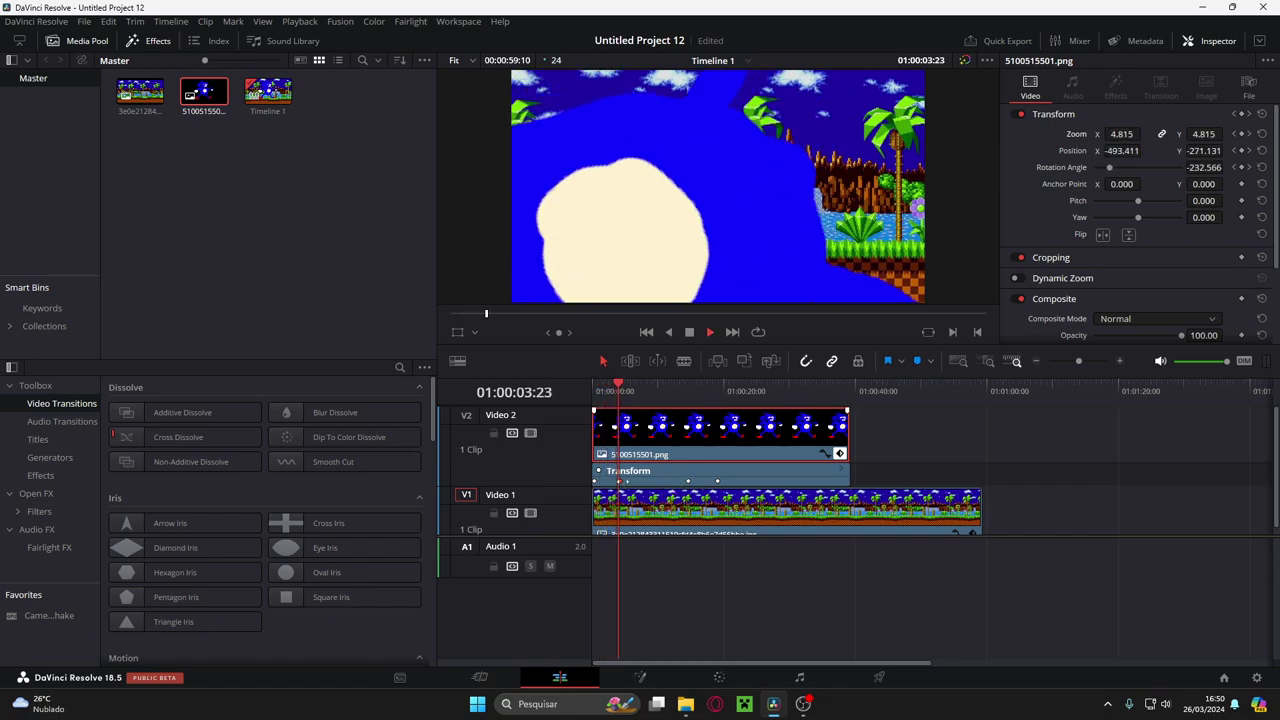
pyautogui.press('space')
pyautogui.press('space')
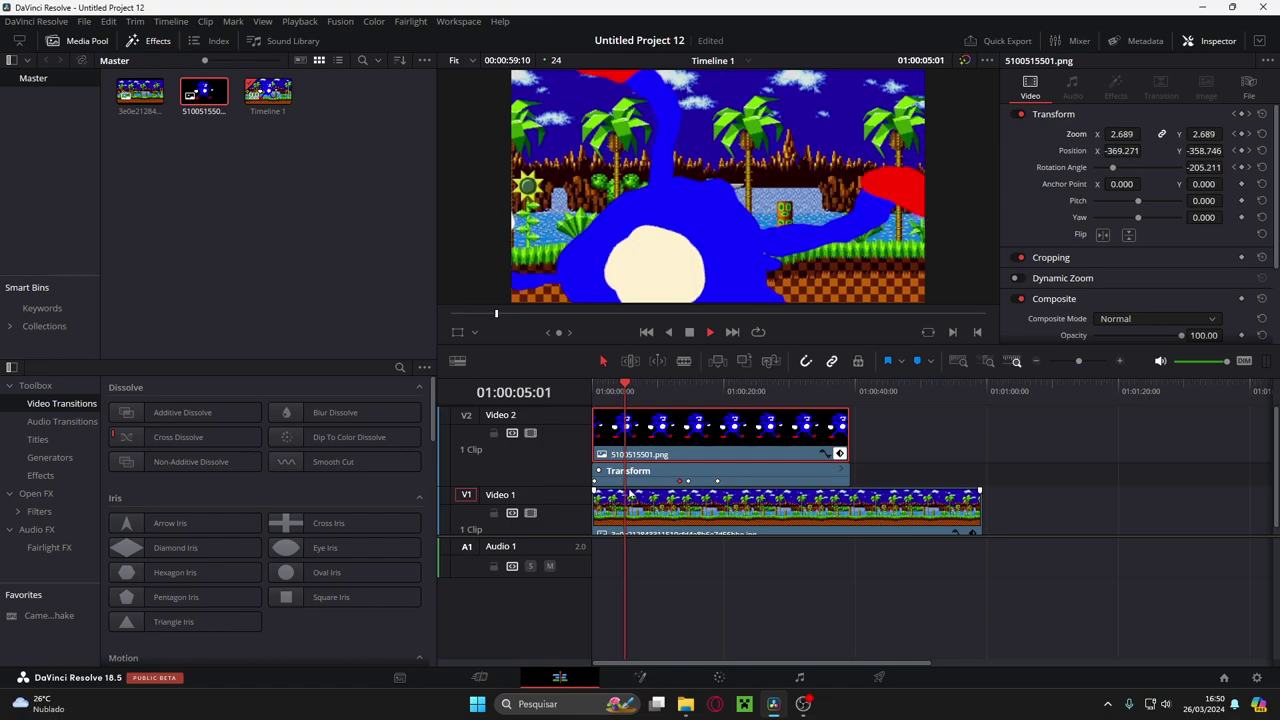
pyautogui.press('space')
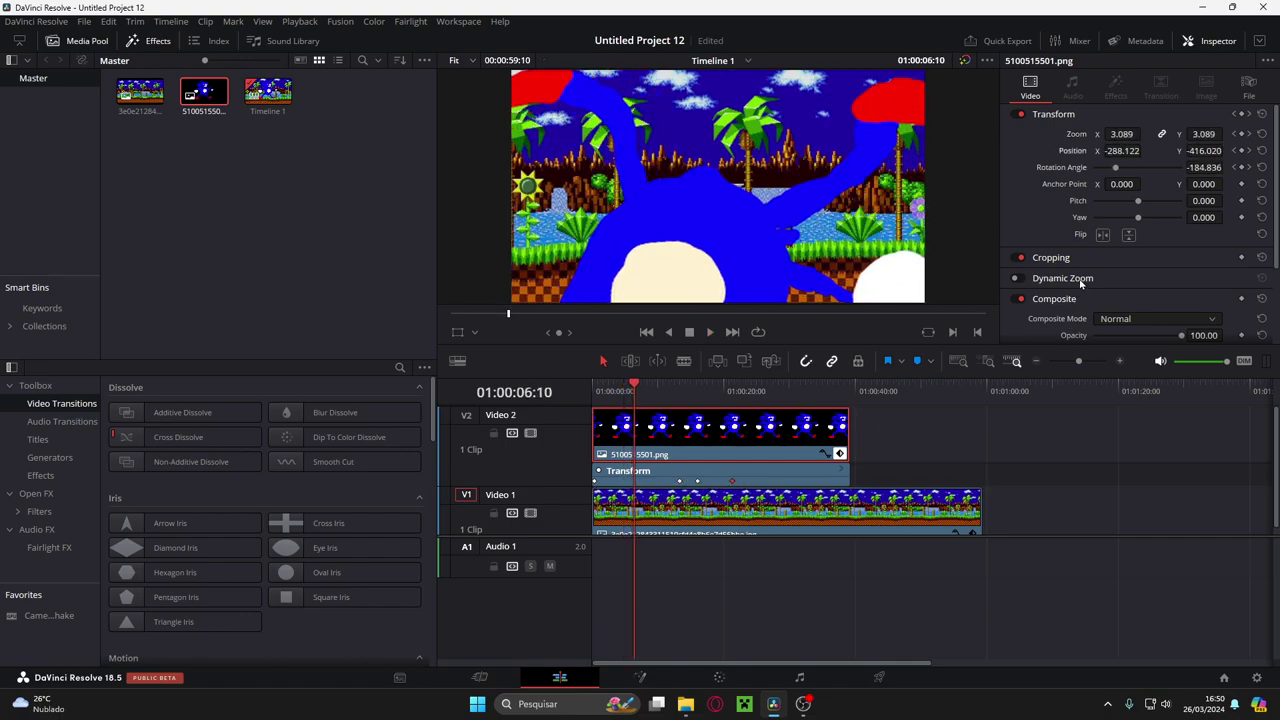
pyautogui.hotkey('ctrl', 's')
# Reset Sonic's zoom, position and rotation to their defaults
pyautogui.click(1262, 134)
pyautogui.click(1262, 150)
pyautogui.click(1262, 167)
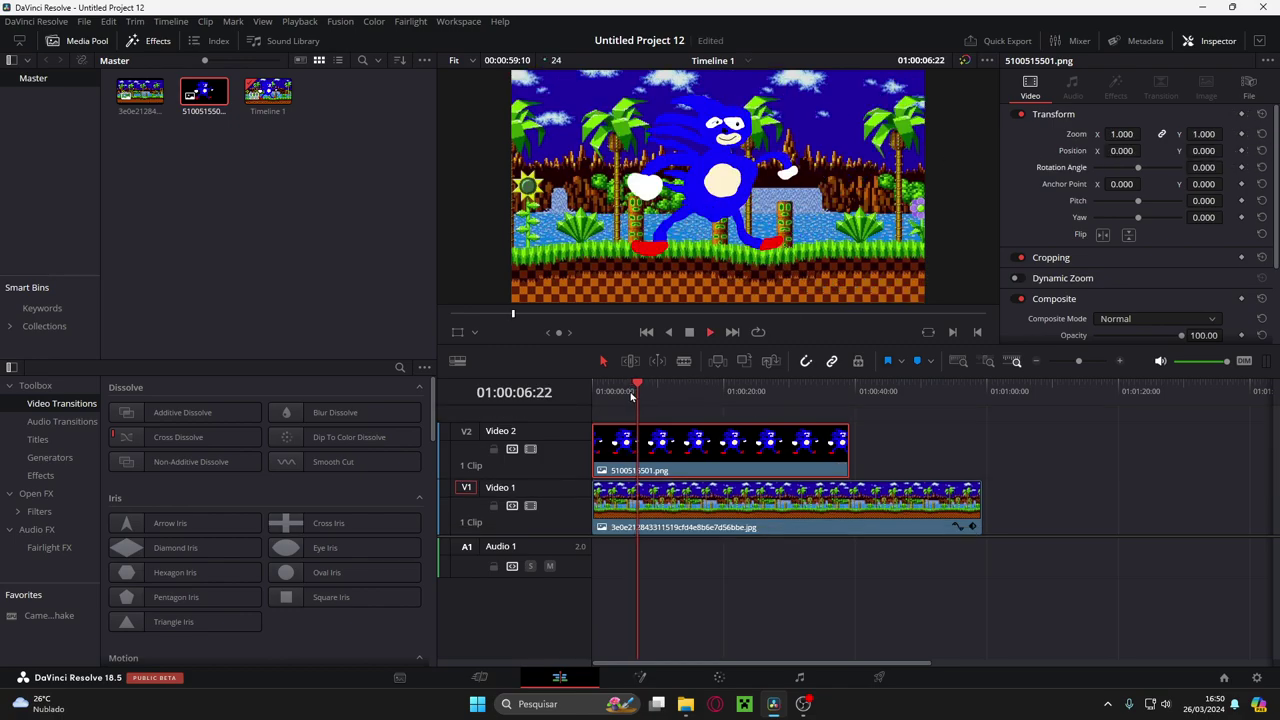
pyautogui.press('space')
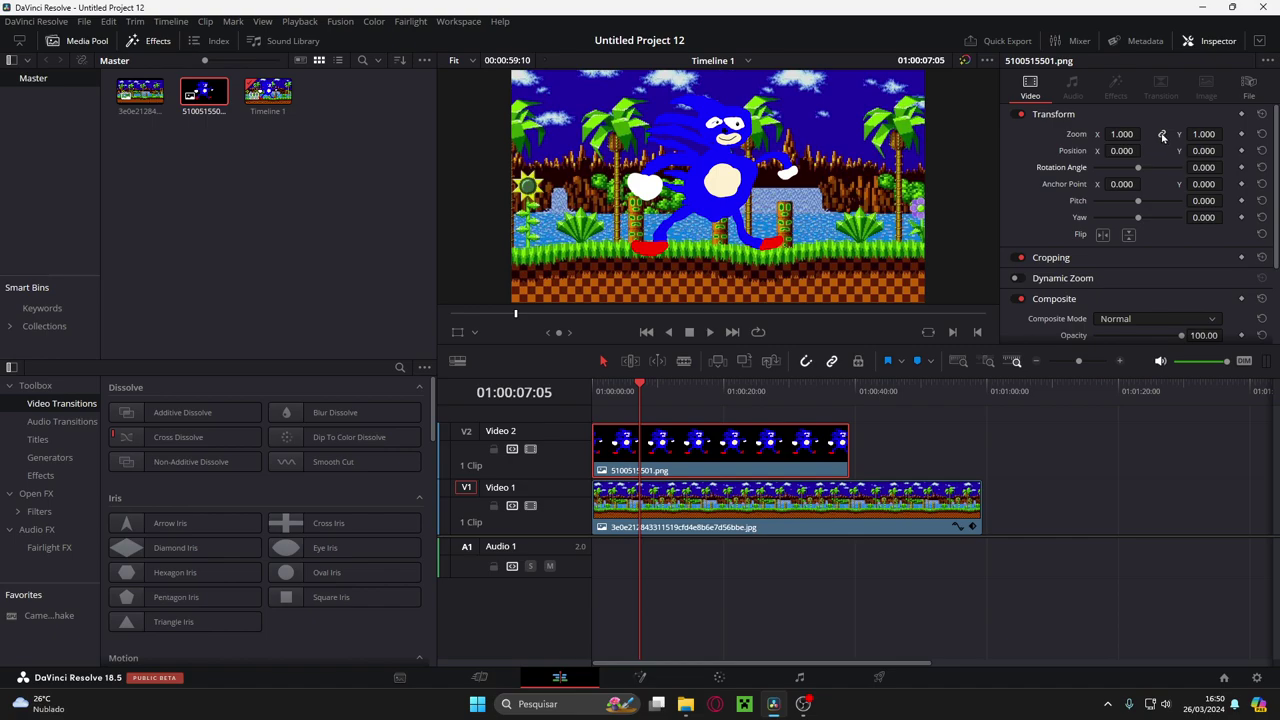
# Unlink zoom and stretch Sonic horizontally to Zoom X 1.390
pyautogui.click(1162, 134)
pyautogui.moveTo(1125, 134); pyautogui.dragTo(1145, 133)
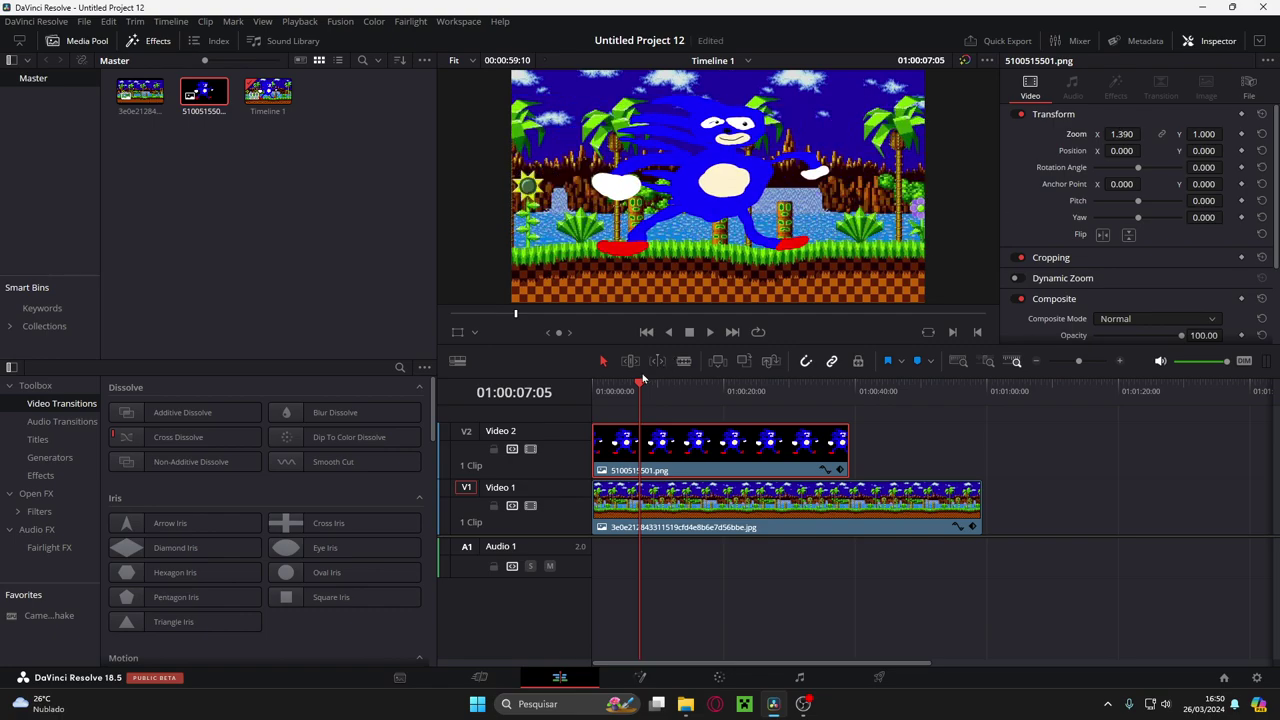
pyautogui.moveTo(605, 390); pyautogui.dragTo(584, 400)
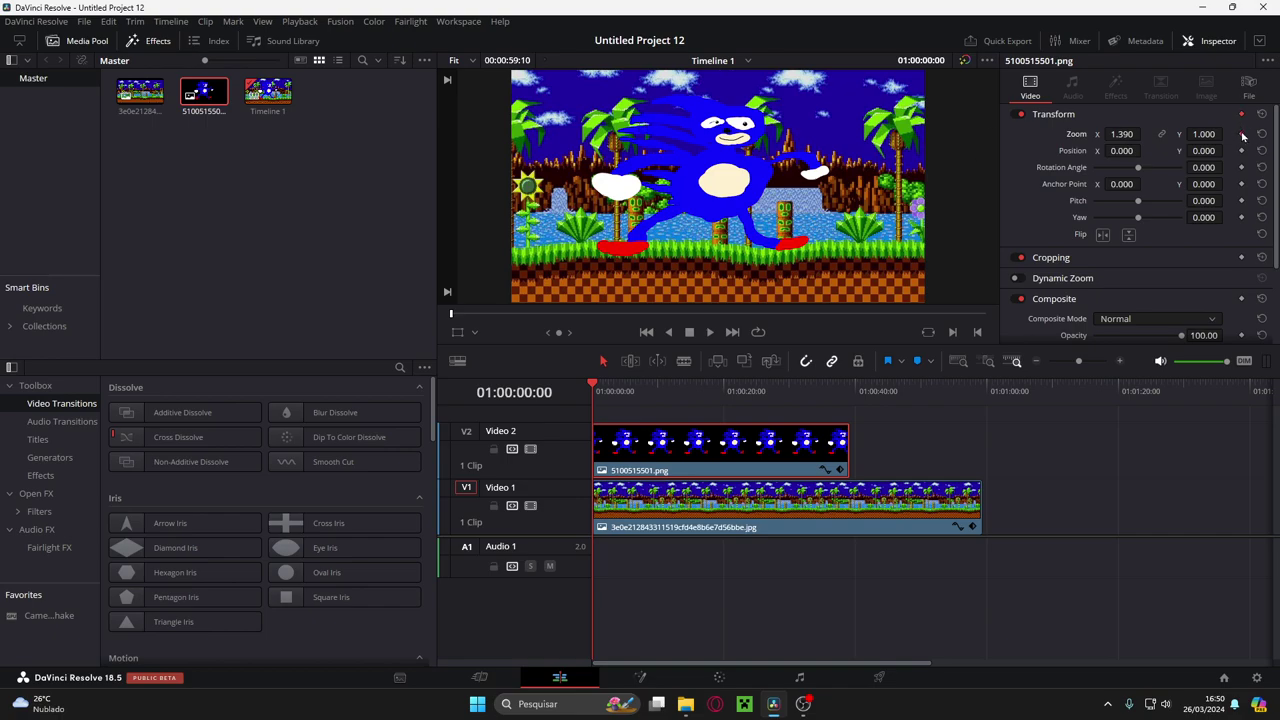
# Keyframe Zoom X at 1.390 at the start and 51.850 at 01:00:16:00
pyautogui.click(1241, 134)
pyautogui.moveTo(593, 389); pyautogui.dragTo(699, 392)
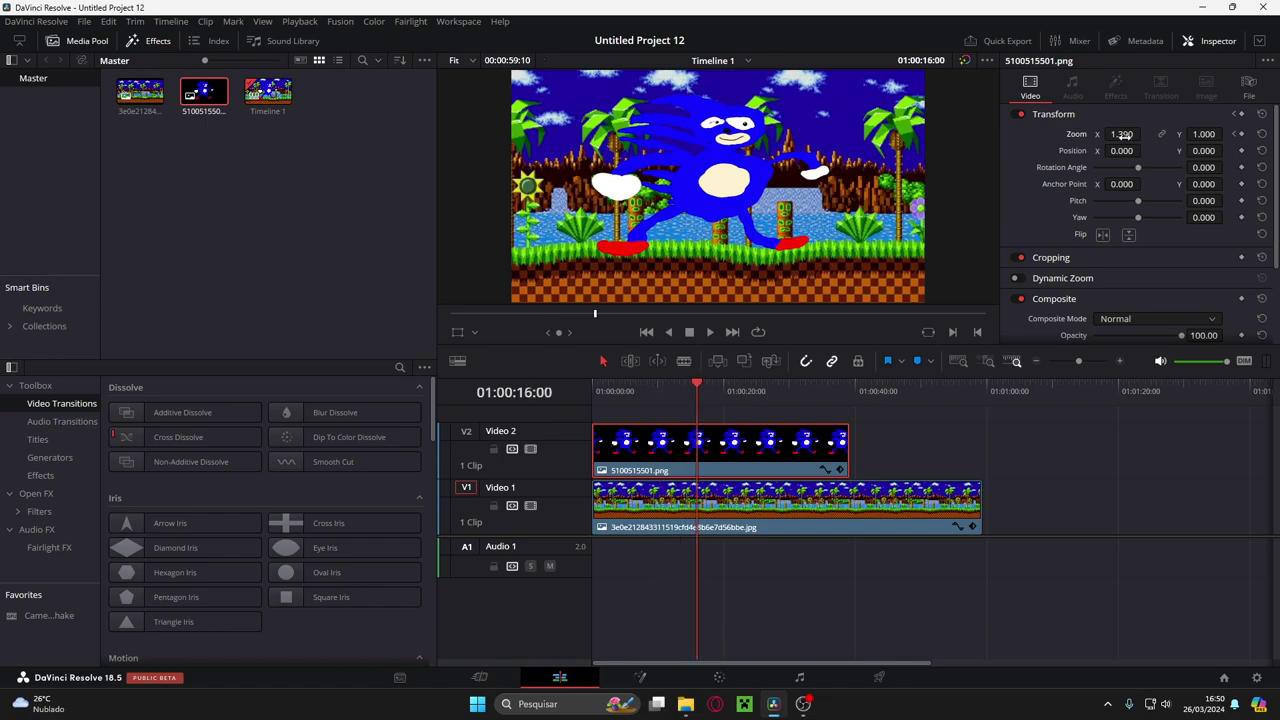
pyautogui.moveTo(1124, 134); pyautogui.dragTo(1122, 134)
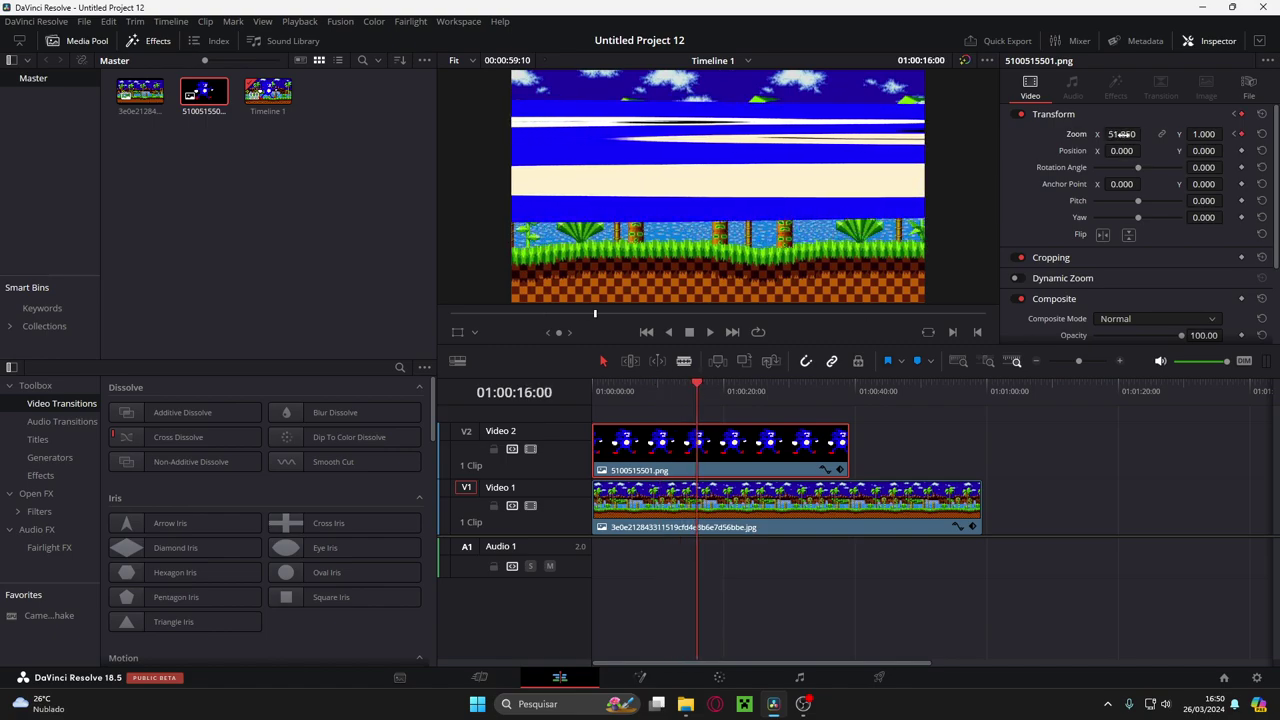
# Play the stretching animation from the start and save the project
pyautogui.press('Home')
pyautogui.press('space')
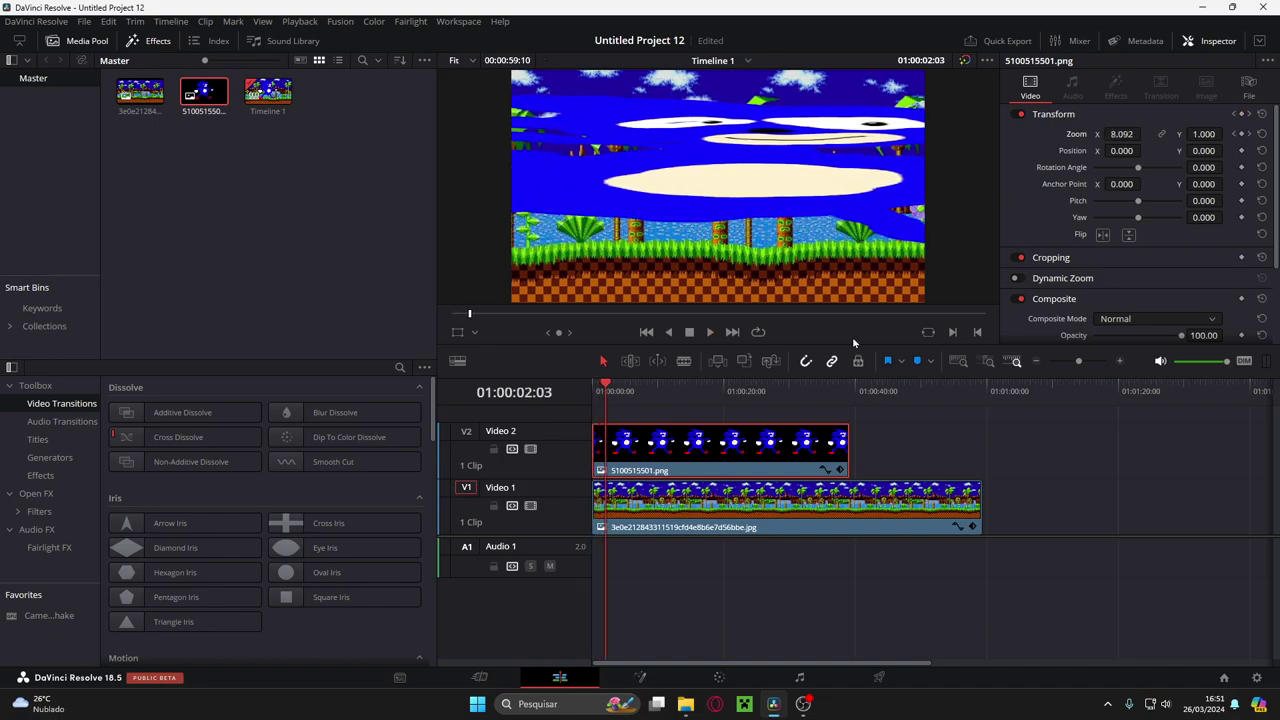
pyautogui.press('Home')
pyautogui.hotkey('ctrl', 's')
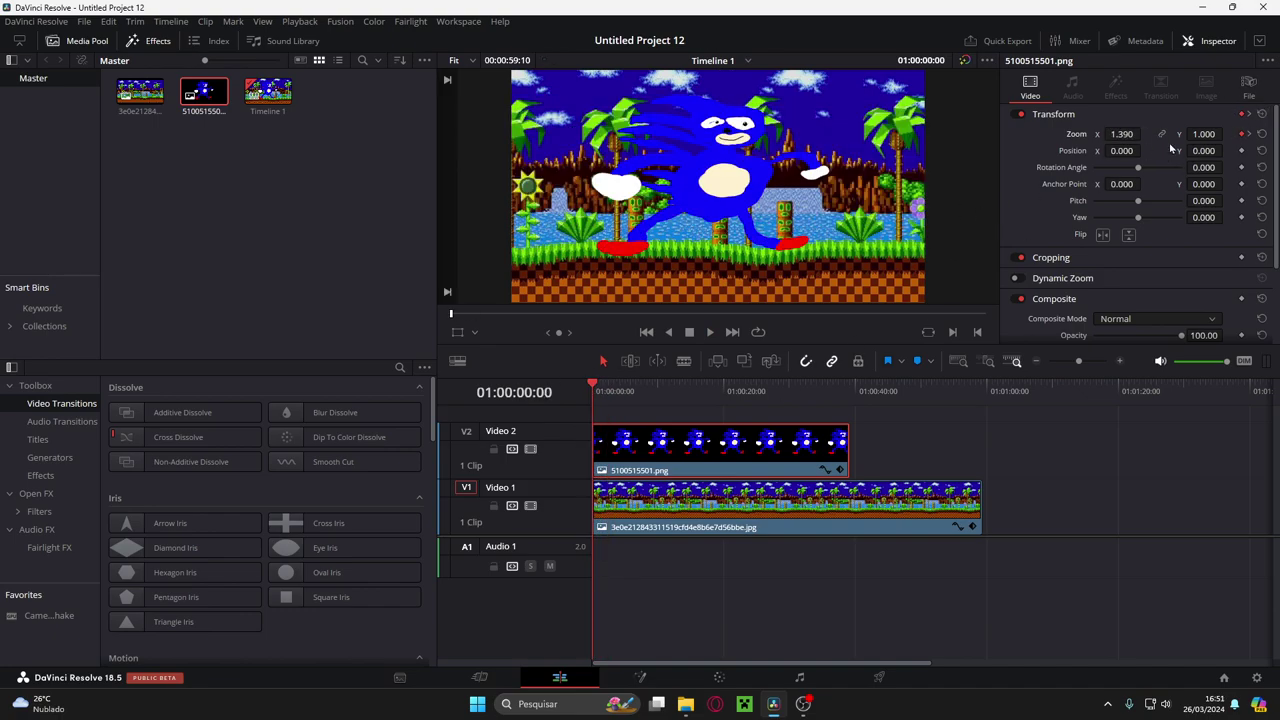
# Keyframe Sonic's rotation from 0 at the start to 360 at 01:00:16:00, then play it back
pyautogui.click(1241, 168)
pyautogui.click(697, 391)
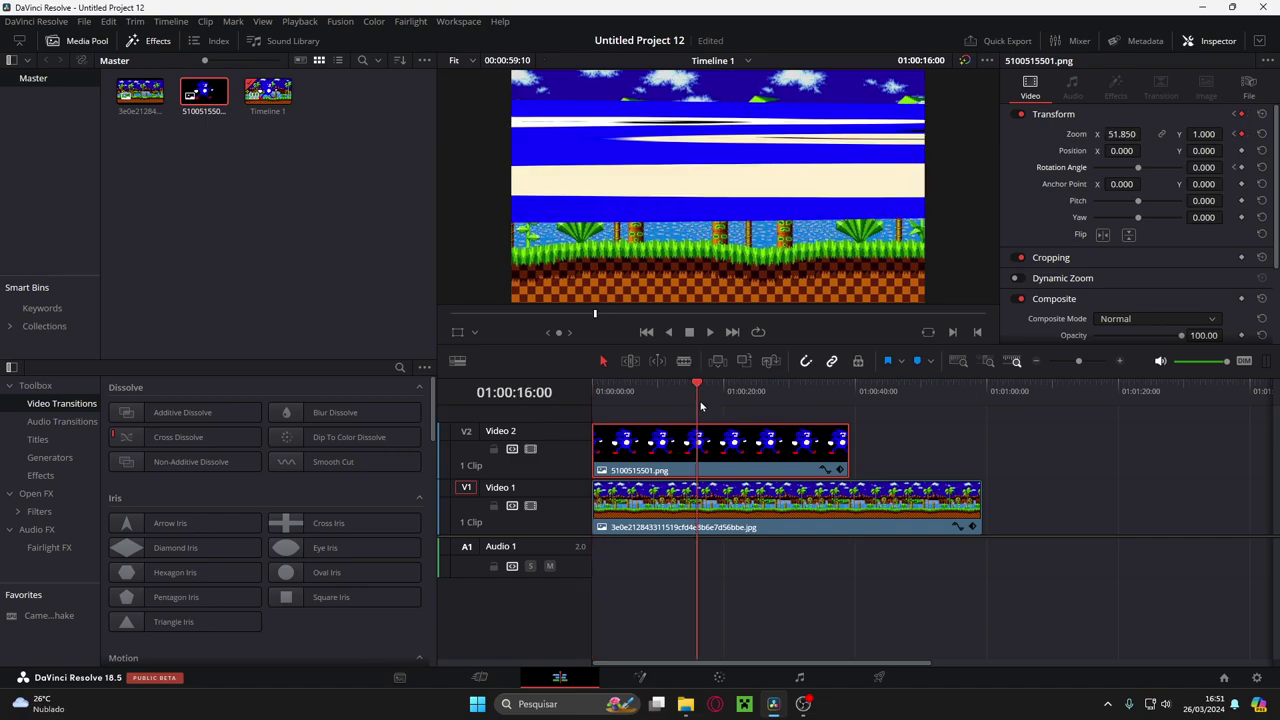
pyautogui.hotkey('ctrl', 's')
pyautogui.moveTo(1140, 170); pyautogui.dragTo(1200, 173)
pyautogui.press('Home')
pyautogui.press('space')
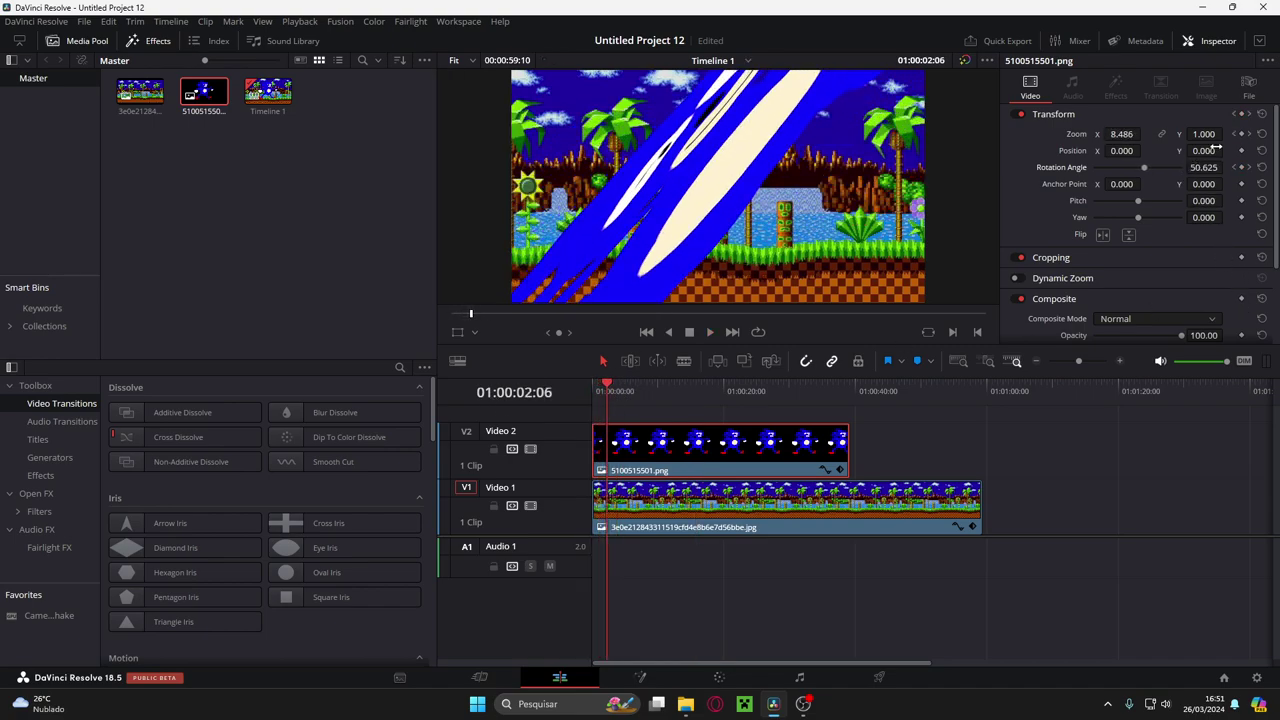
pyautogui.press('Home')
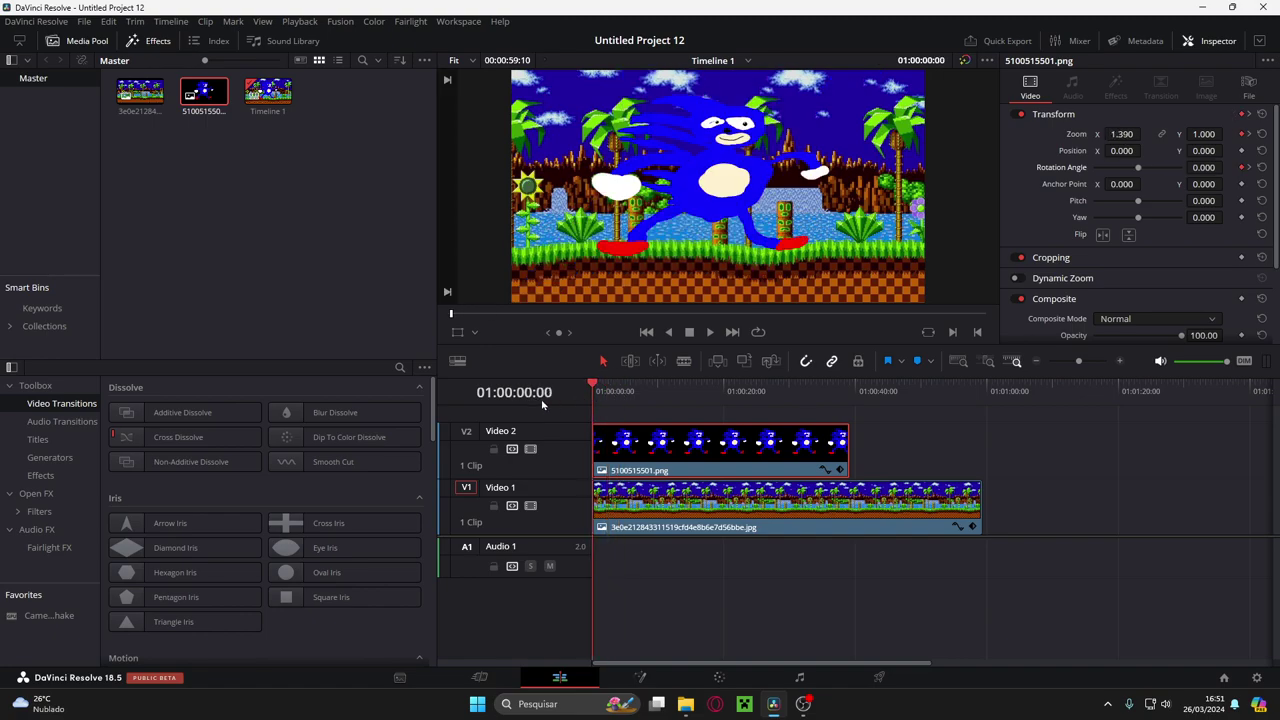
# Animate Sonic's Position X from -1334 at the start to 3234 at 01:00:16:00, then play
pyautogui.moveTo(1133, 148); pyautogui.dragTo(1000, 148)
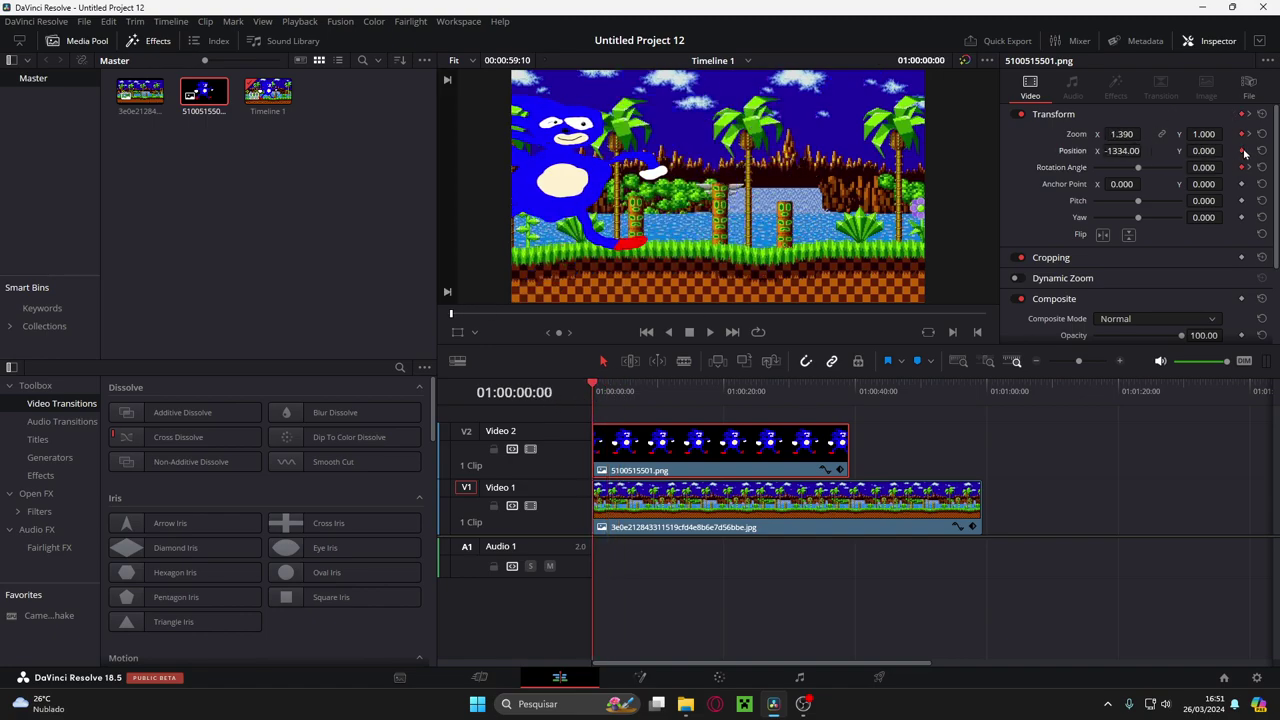
pyautogui.click(698, 398)
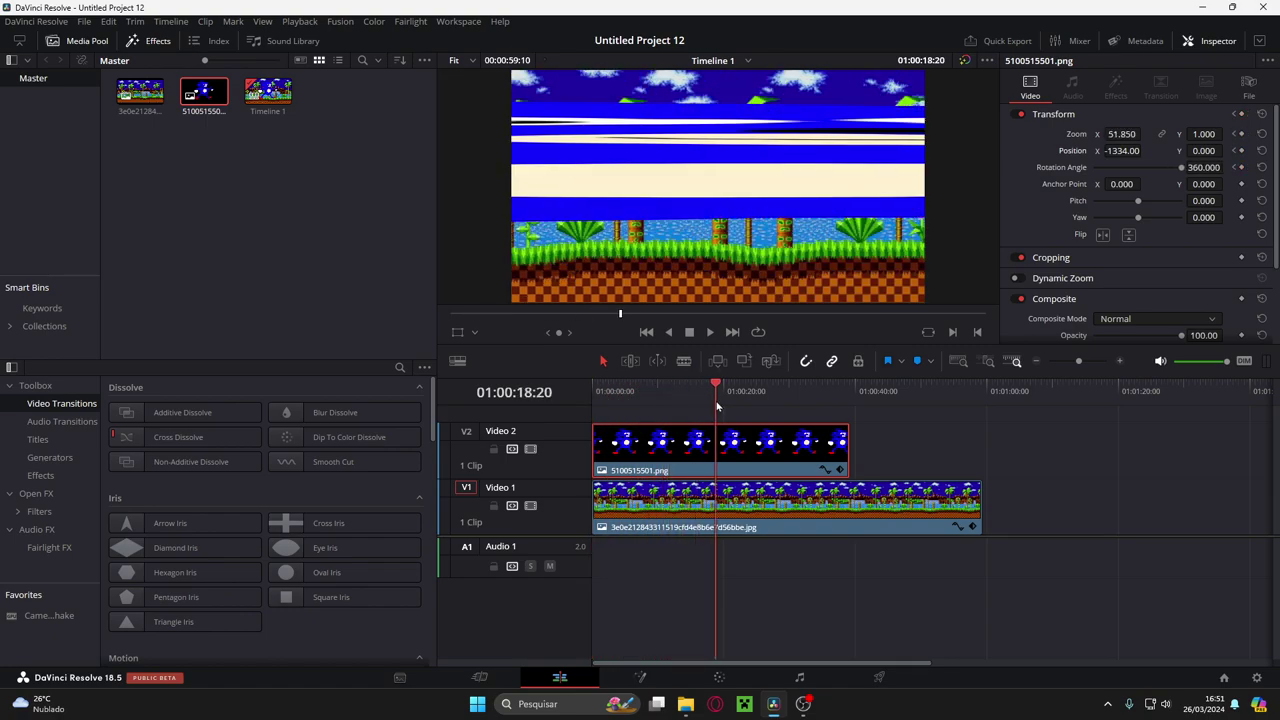
pyautogui.moveTo(1122, 150); pyautogui.dragTo(768, 305)
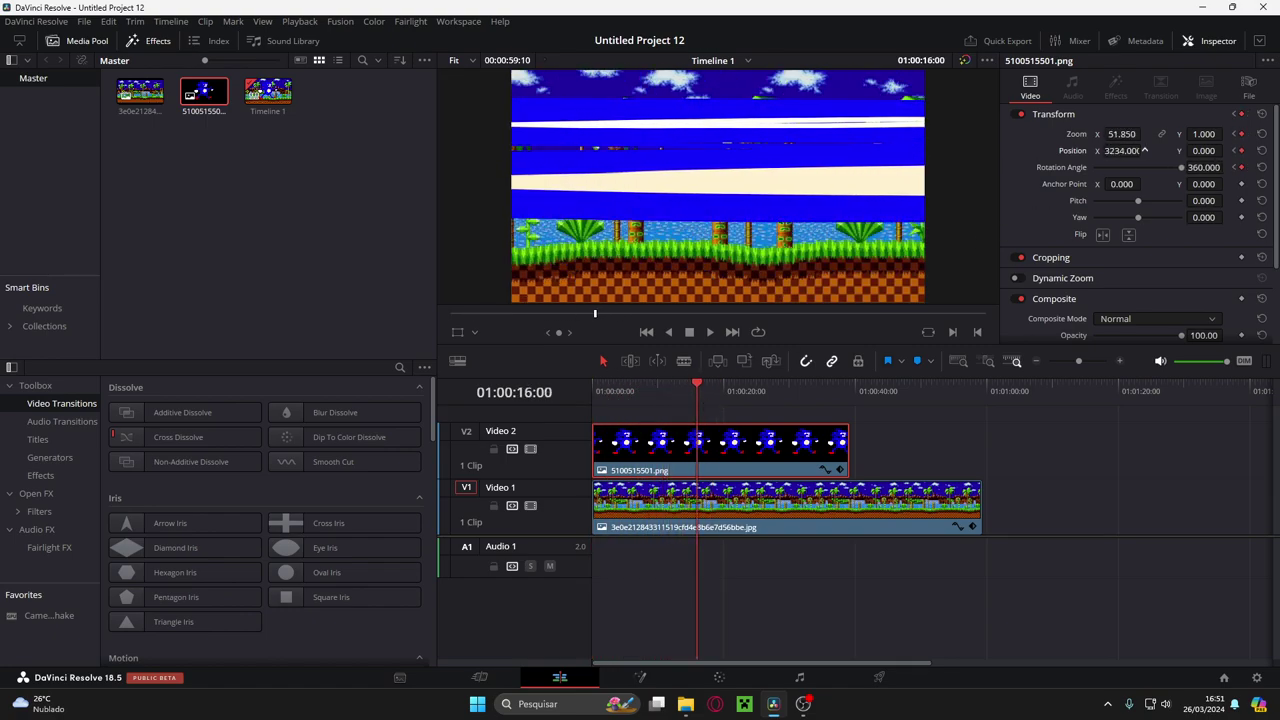
pyautogui.click(601, 385)
pyautogui.press('space')
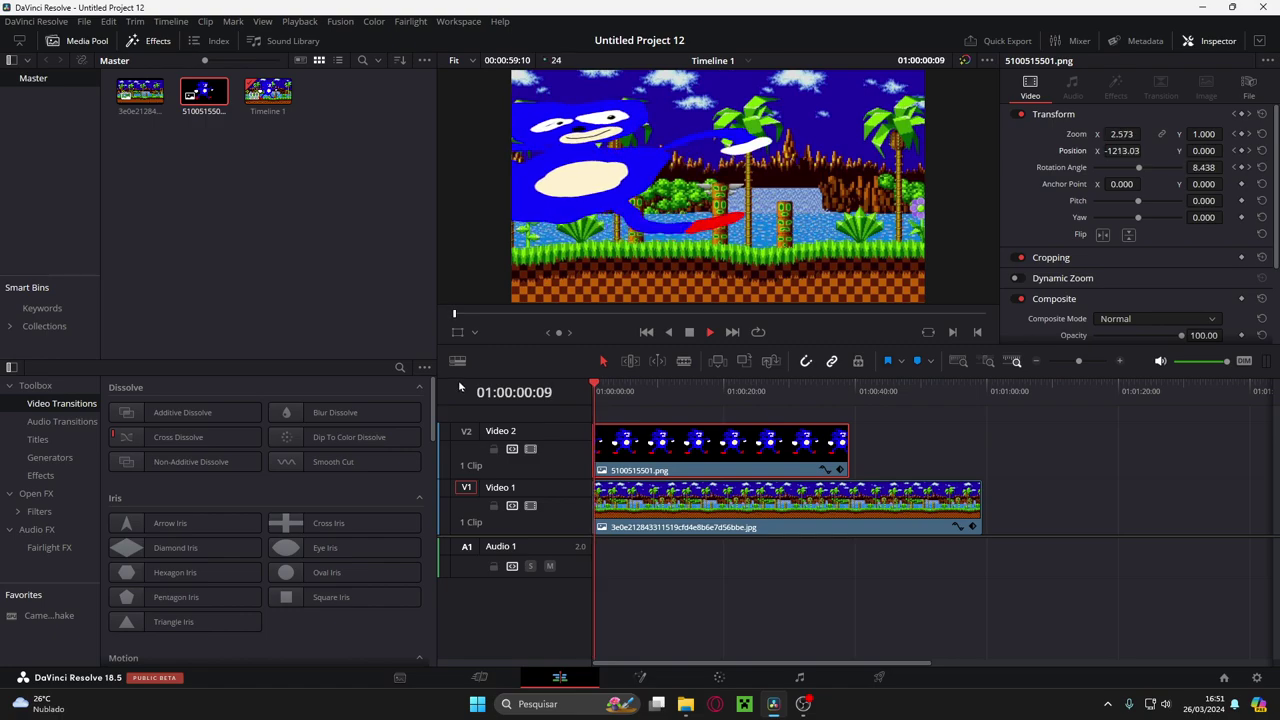
# Expand the V2 Sonic clip's Transform keyframe track on the timeline during playback
pyautogui.click(840, 469)
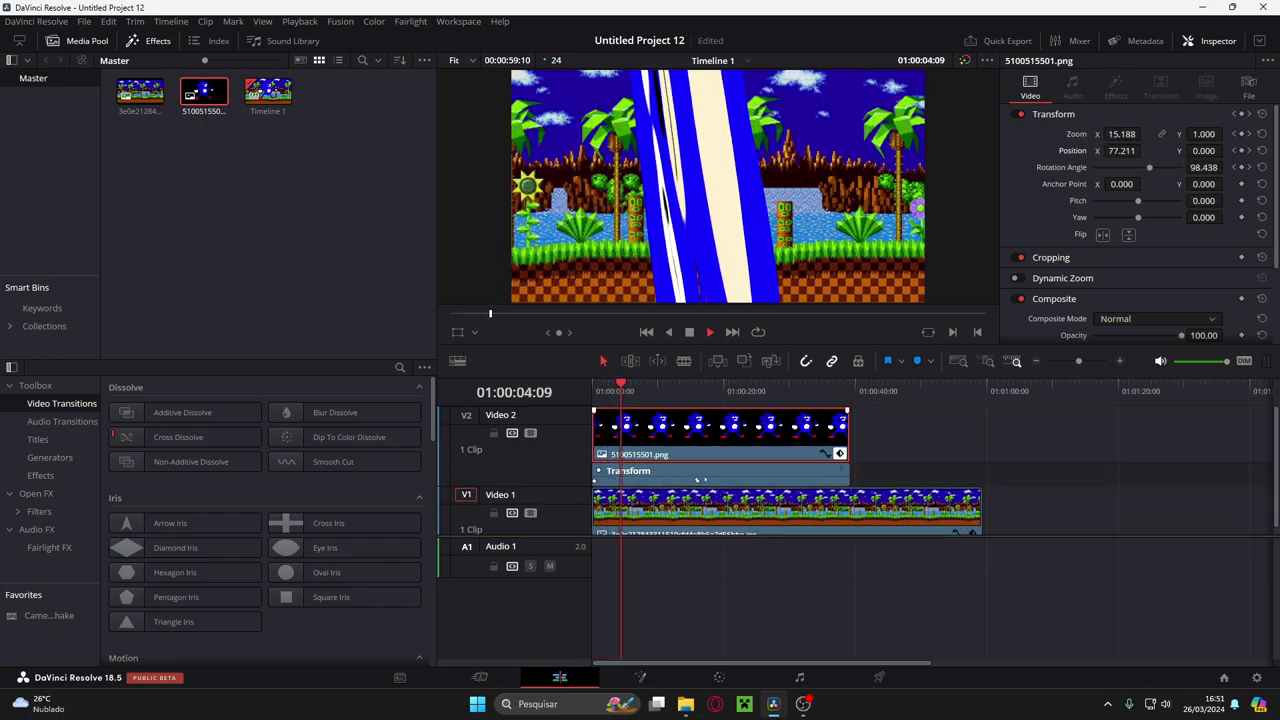